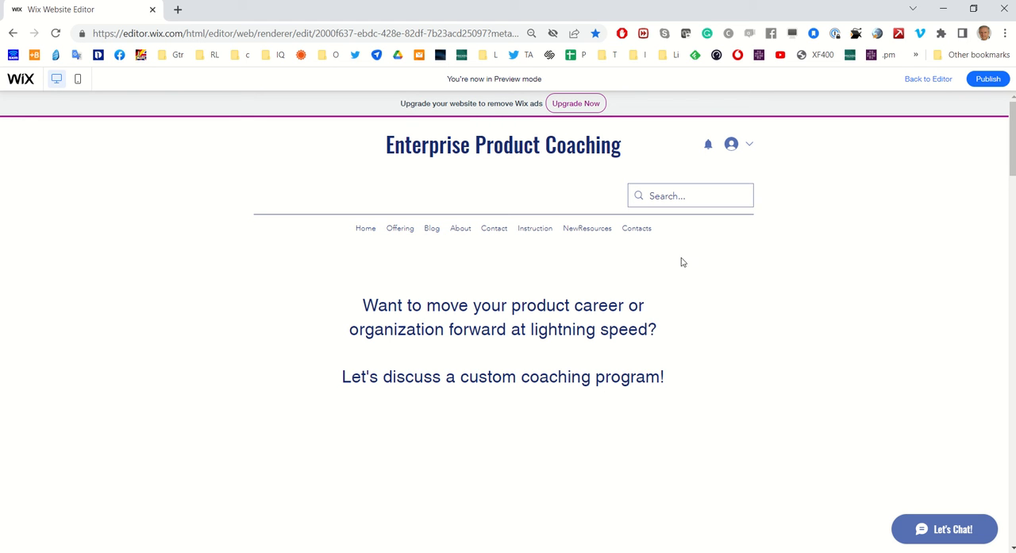
# View the Contacts page in the site preview and open the first contact's detail page
pyautogui.click(640, 230)
pyautogui.scroll(-2, 757, 291)
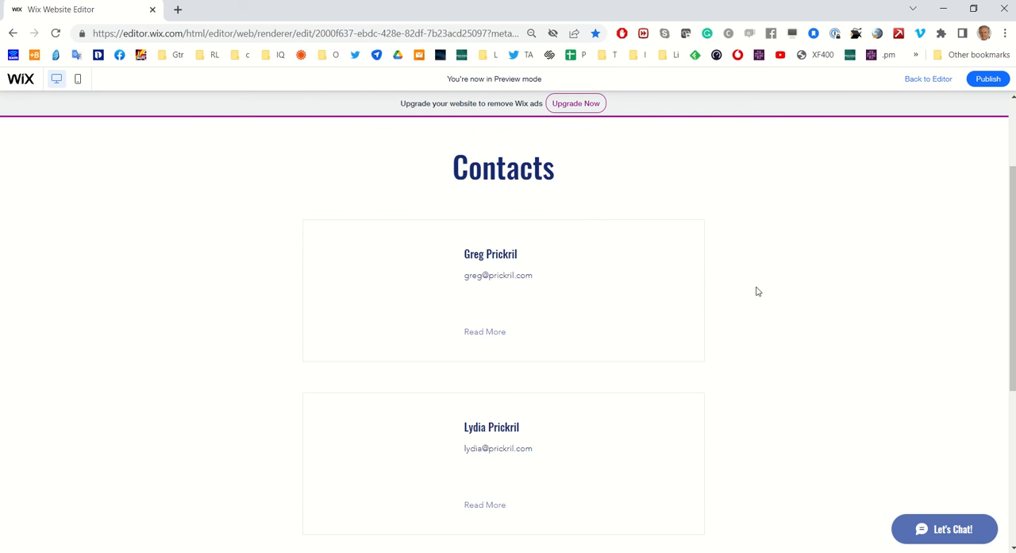
pyautogui.scroll(2, 758, 292)
pyautogui.scroll(-2, 792, 295)
pyautogui.click(493, 333)
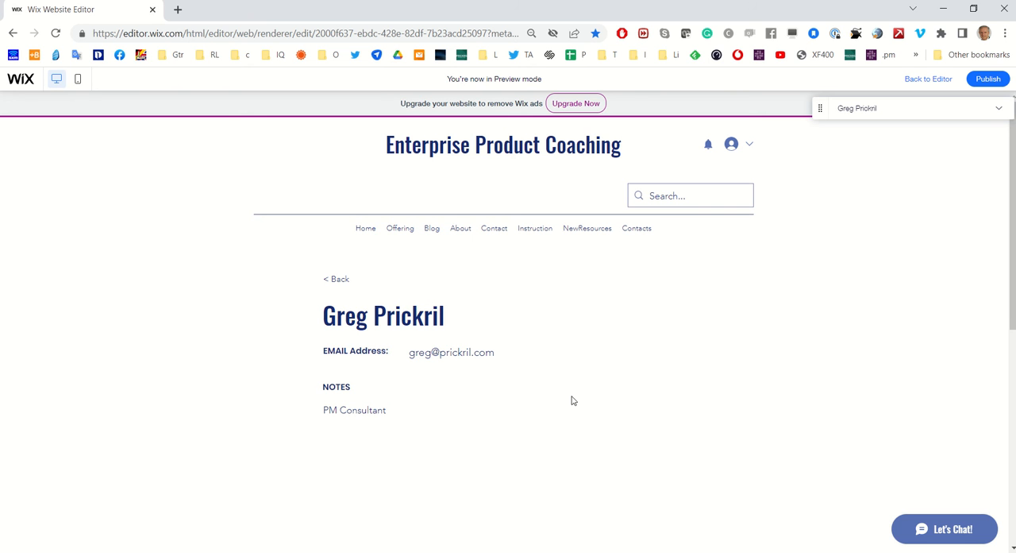
# Return to the editor and create a new multiple-item content collection named Contact2
pyautogui.click(925, 80)
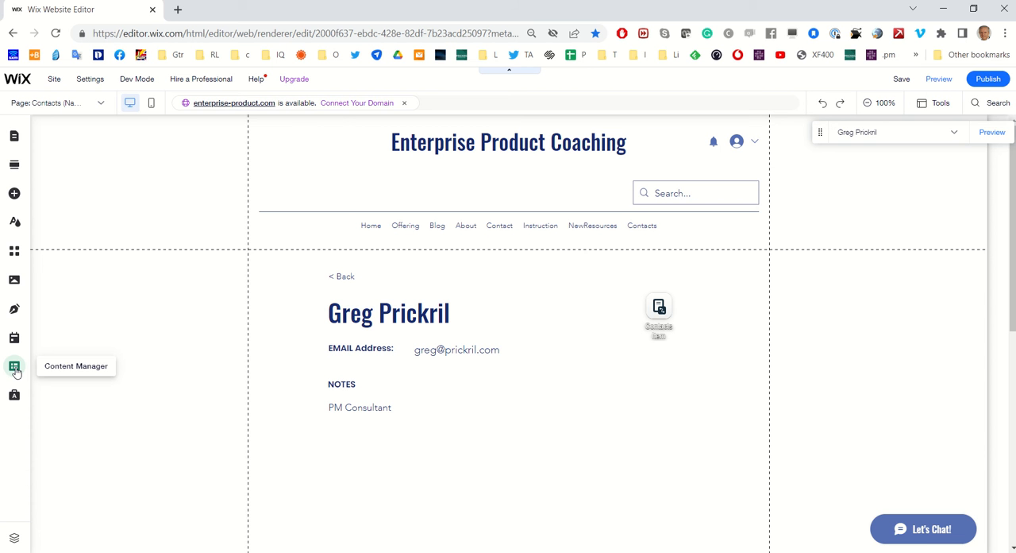
pyautogui.click(15, 369)
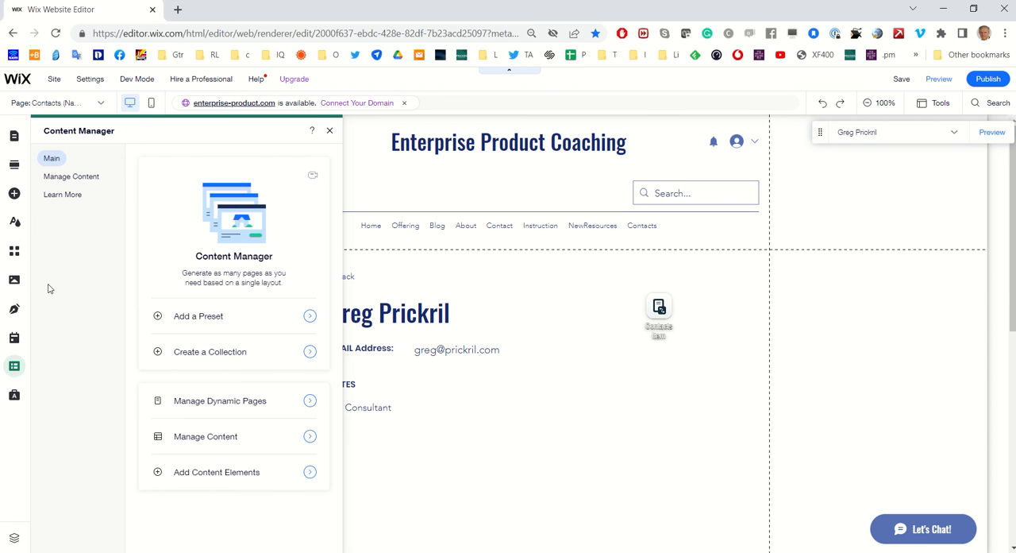
pyautogui.click(83, 184)
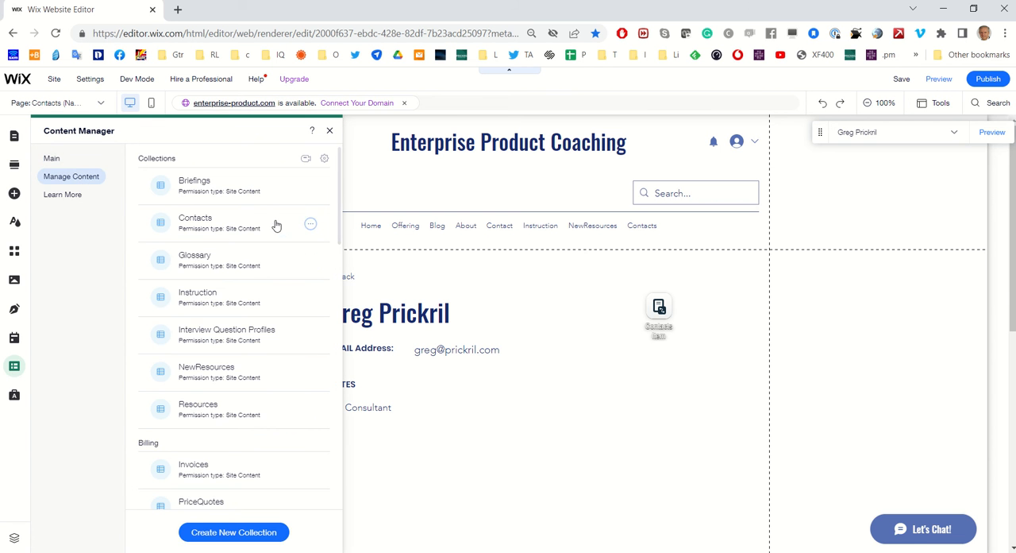
pyautogui.click(259, 534)
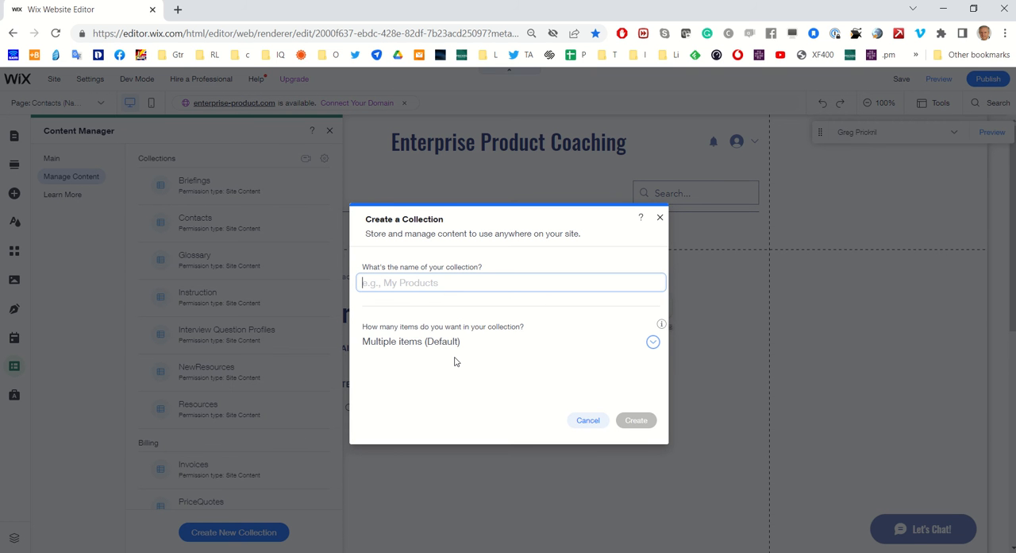
pyautogui.write('Contact2')
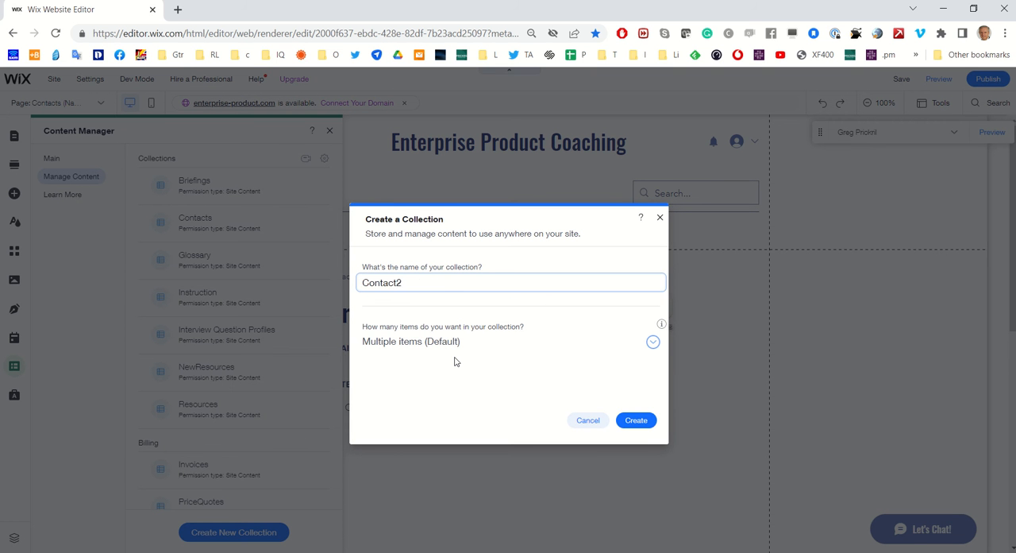
pyautogui.click(644, 425)
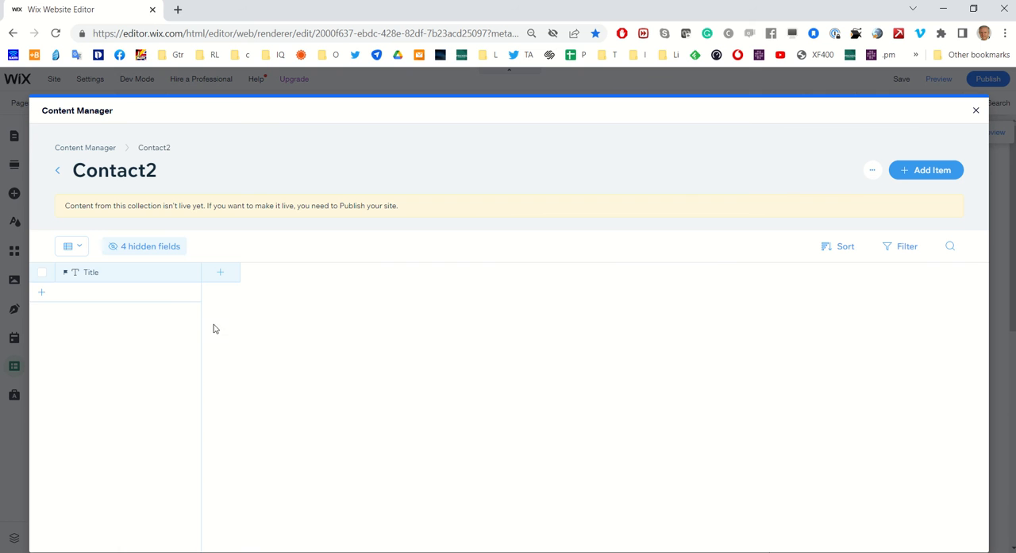
# Rename the Contact2 collection's primary Title field to Name
pyautogui.click(116, 281)
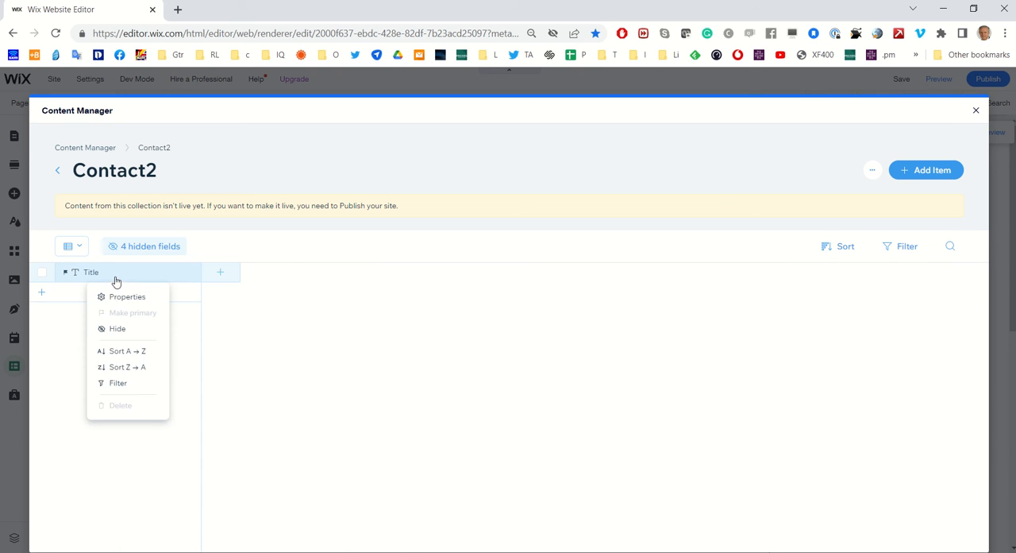
pyautogui.click(121, 296)
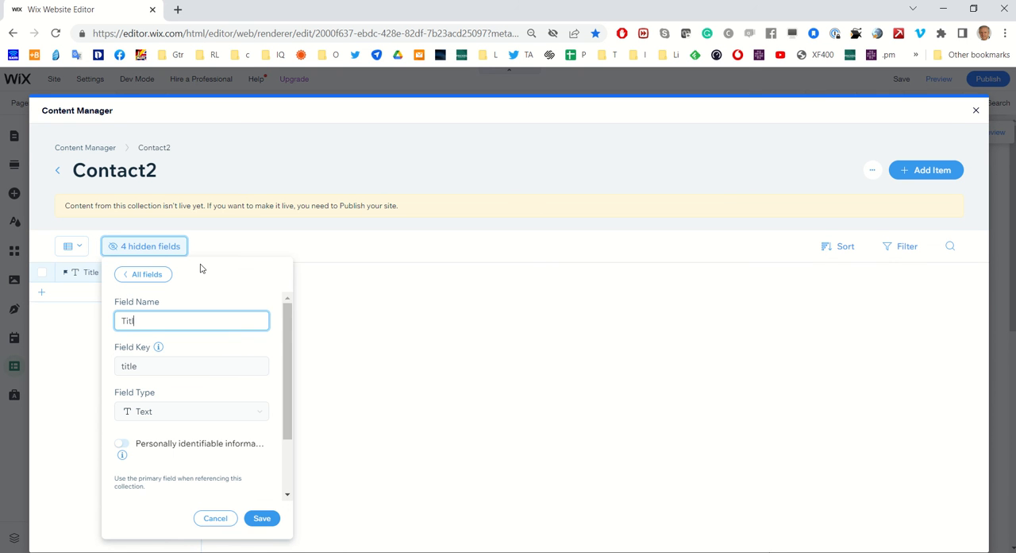
pyautogui.press('BackSpace')
pyautogui.write('Name')
pyautogui.click(266, 519)
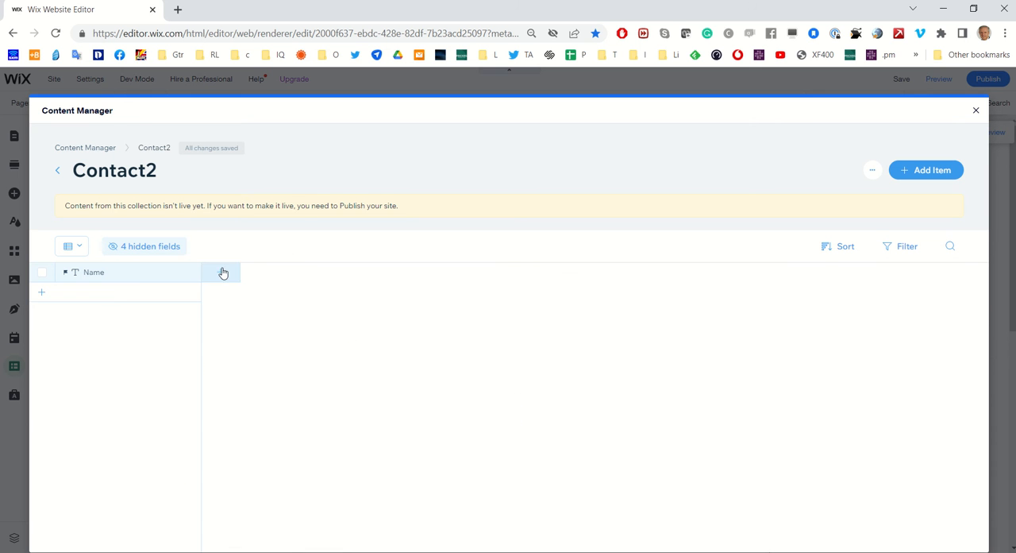
# Add a text field named Email to the Contact2 collection
pyautogui.click(223, 272)
pyautogui.write('Email')
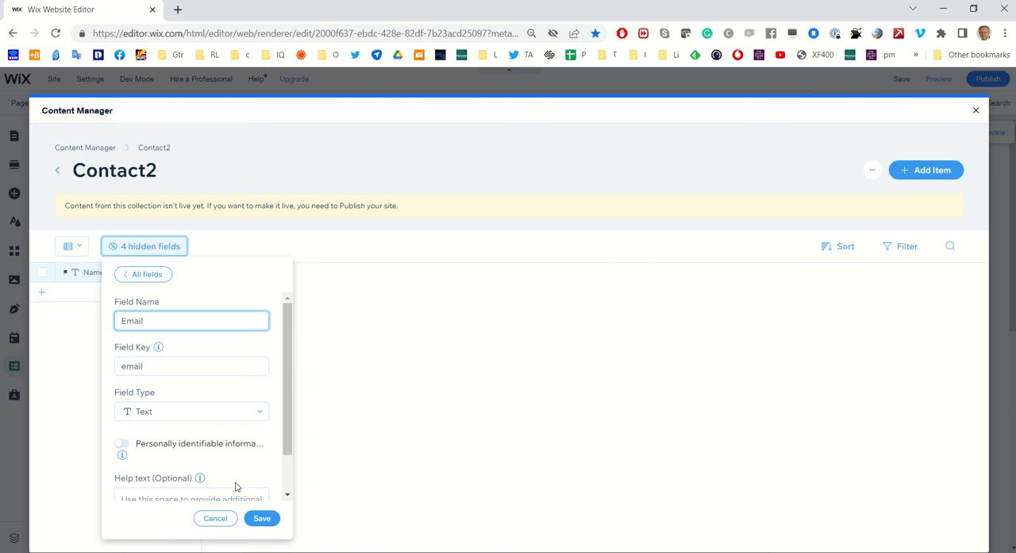
pyautogui.click(263, 519)
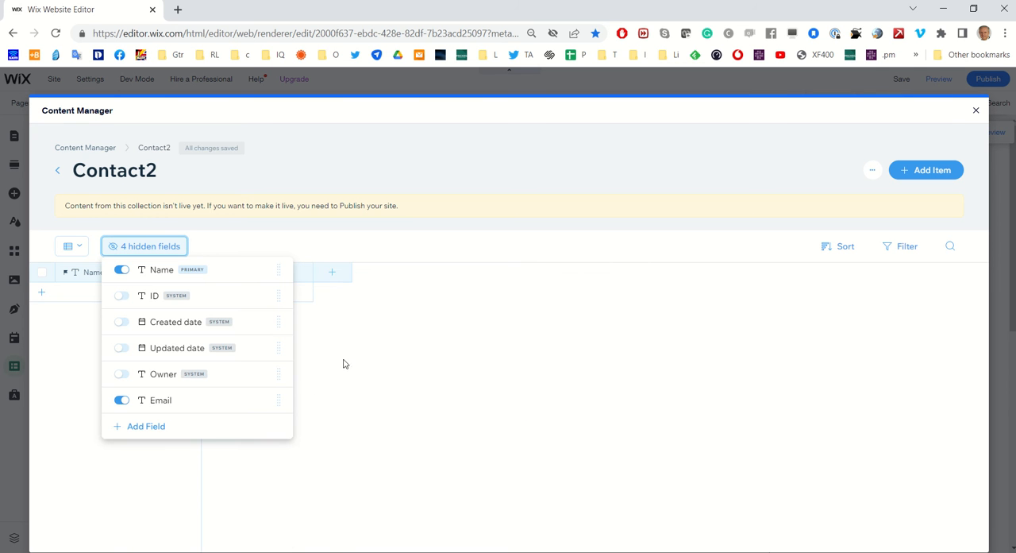
# Add a field named Notes with the Rich Text type to the Contact2 collection
pyautogui.click(336, 278)
pyautogui.click(335, 277)
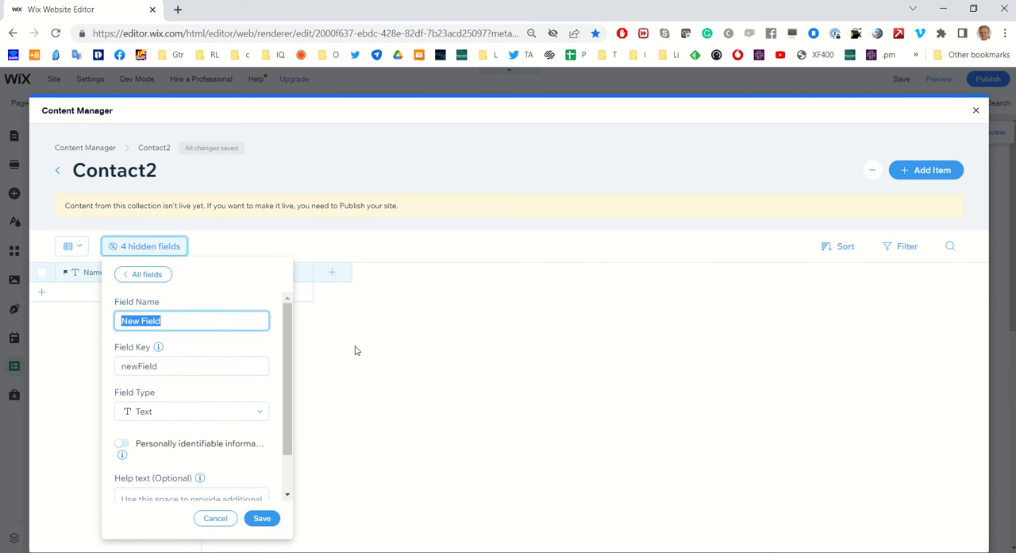
pyautogui.write('Notes')
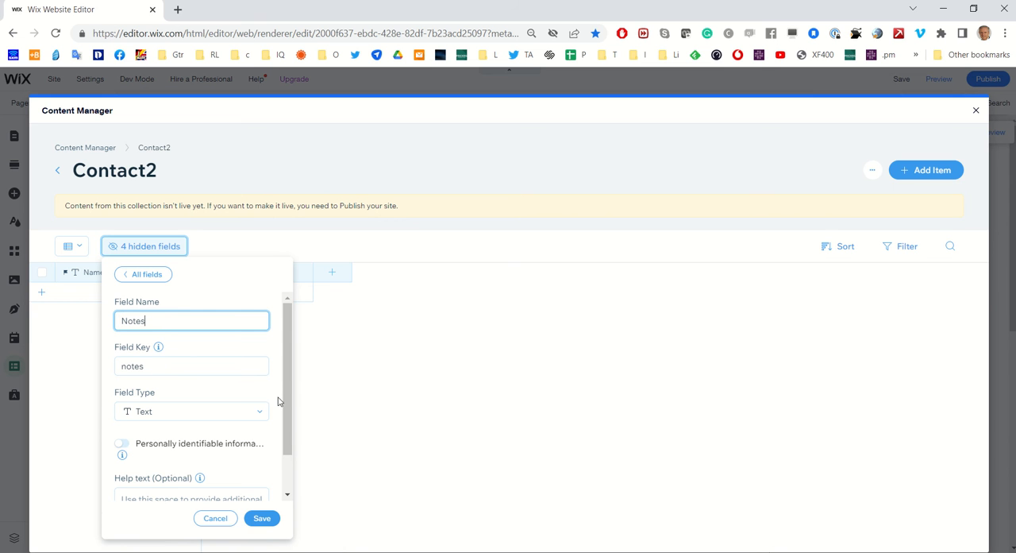
pyautogui.click(223, 421)
pyautogui.scroll(-2, 243, 458)
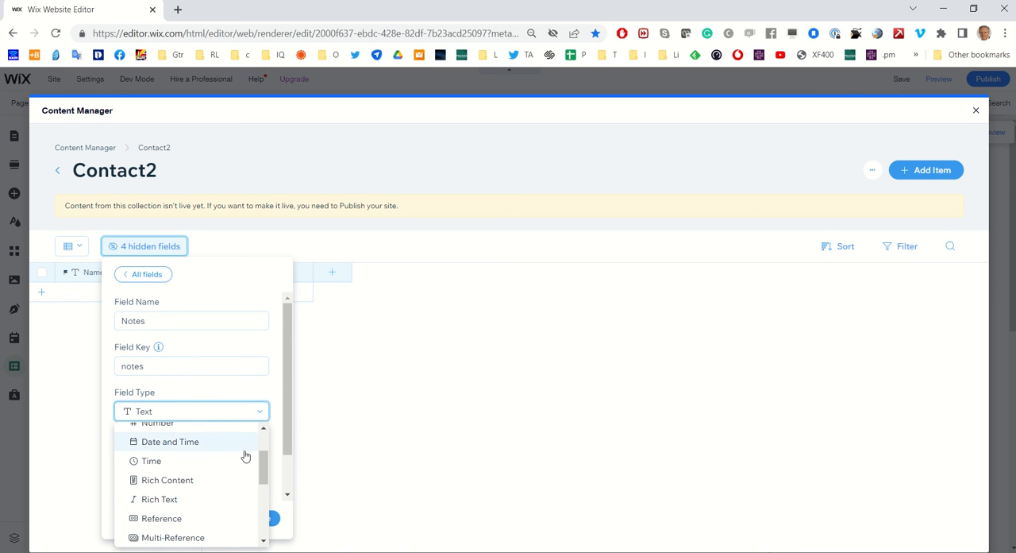
pyautogui.click(181, 500)
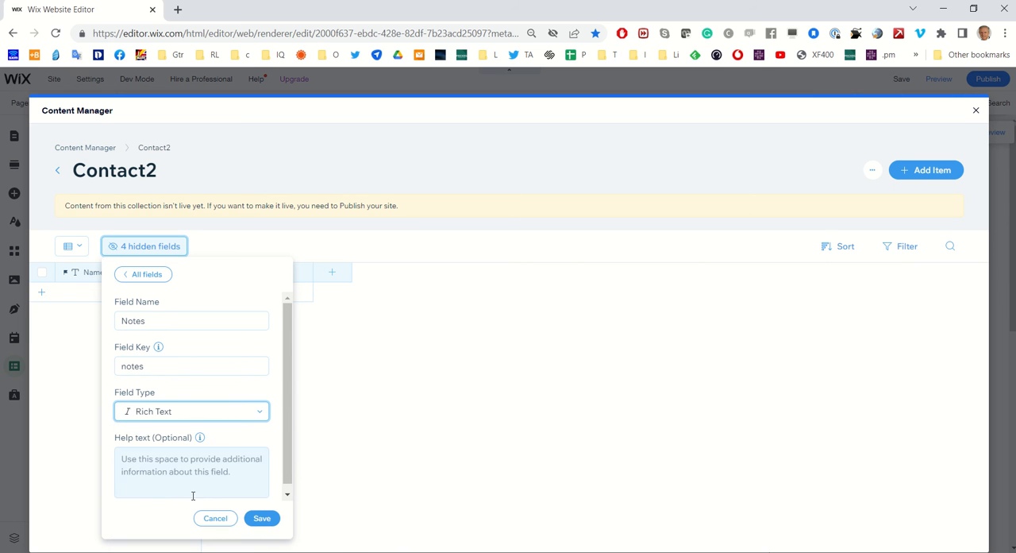
pyautogui.click(265, 518)
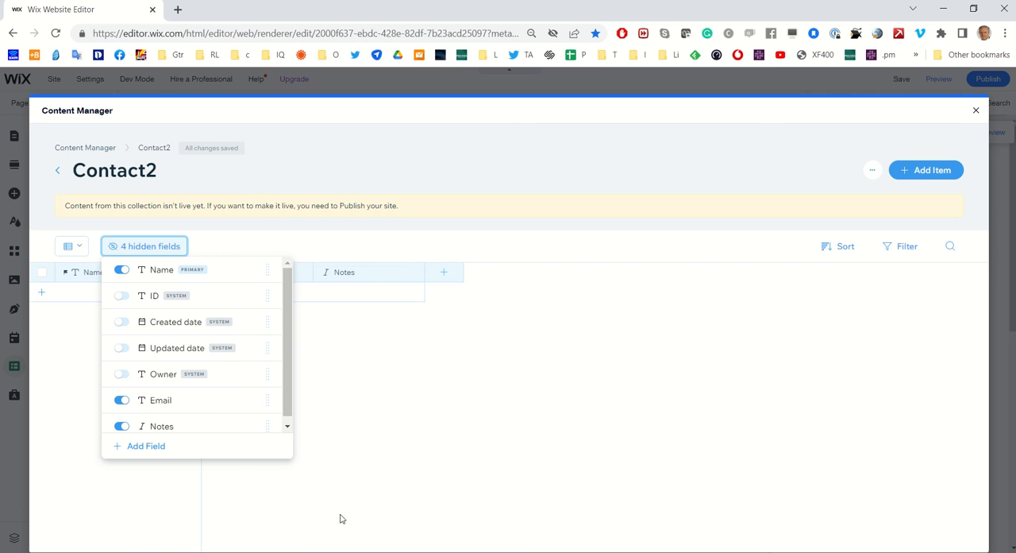
pyautogui.click(401, 359)
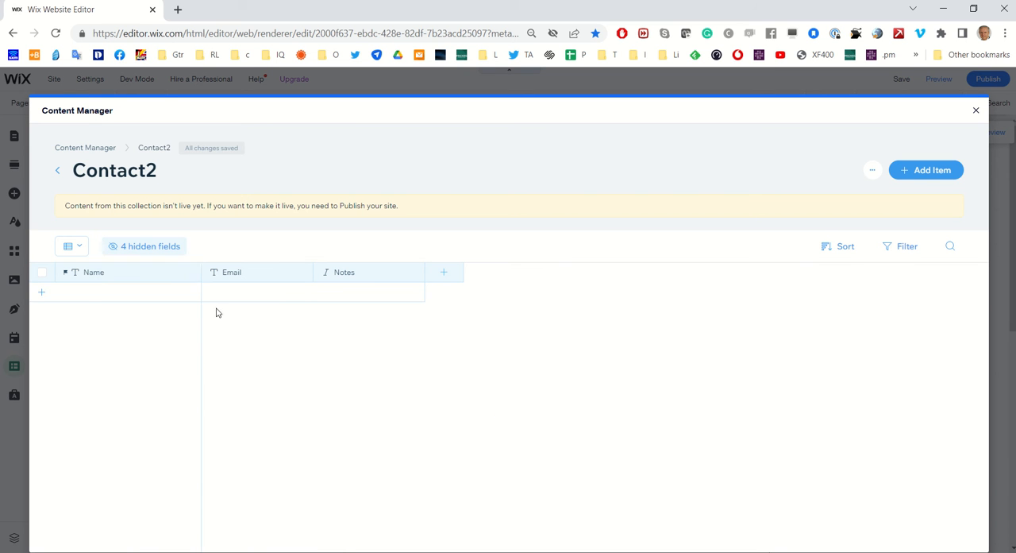
# Add a first item to the collection with the contact's full name and e-mail address
pyautogui.click(75, 297)
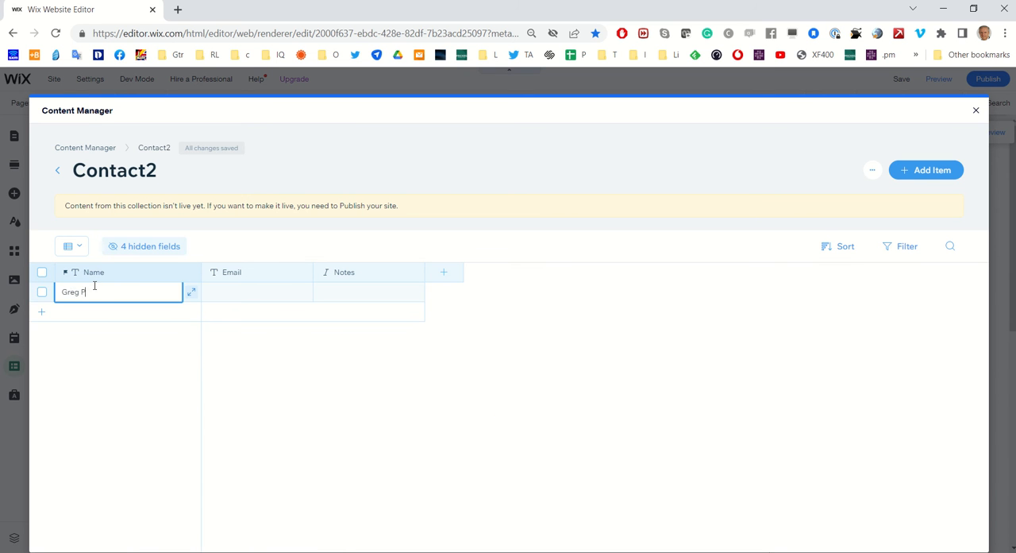
pyautogui.press('Tab')
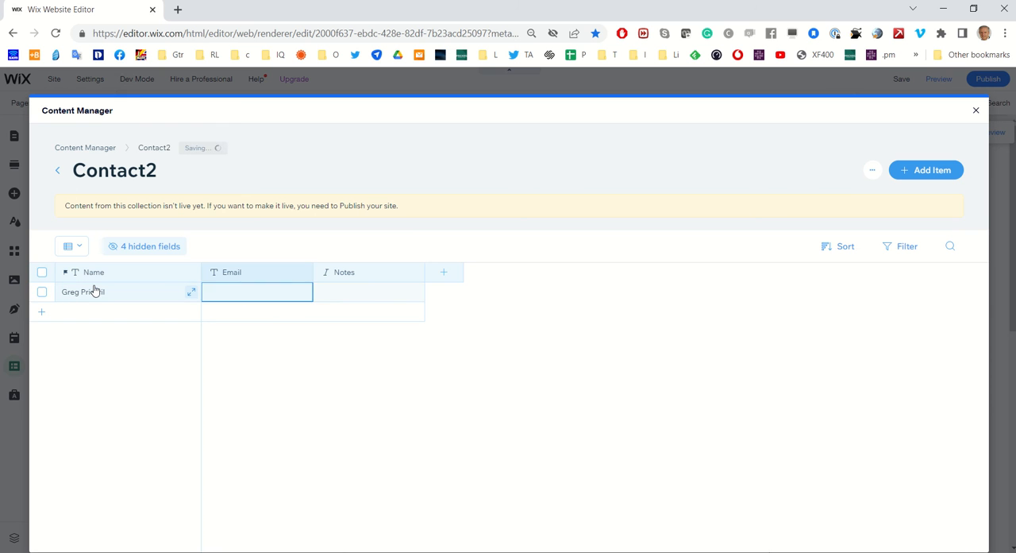
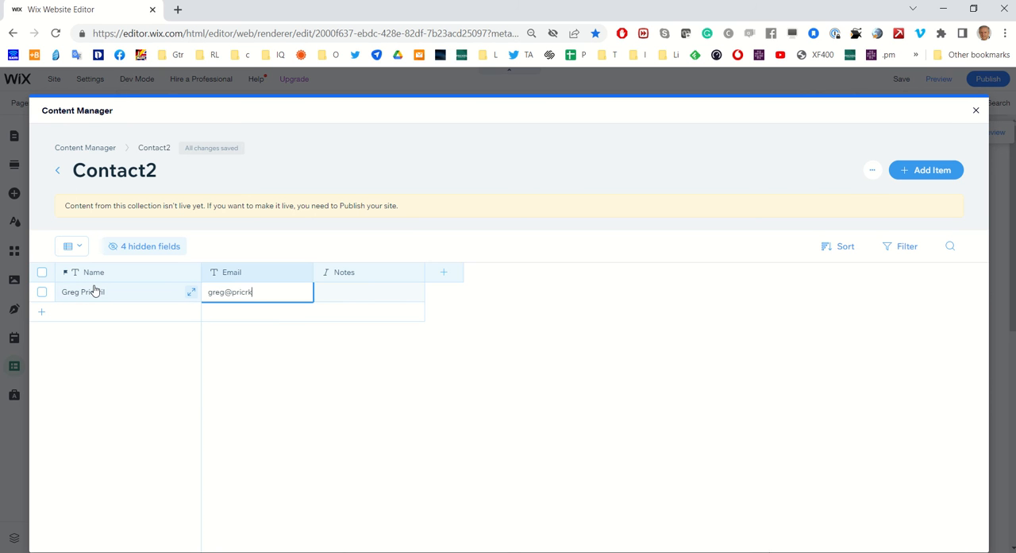
pyautogui.press('Tab')
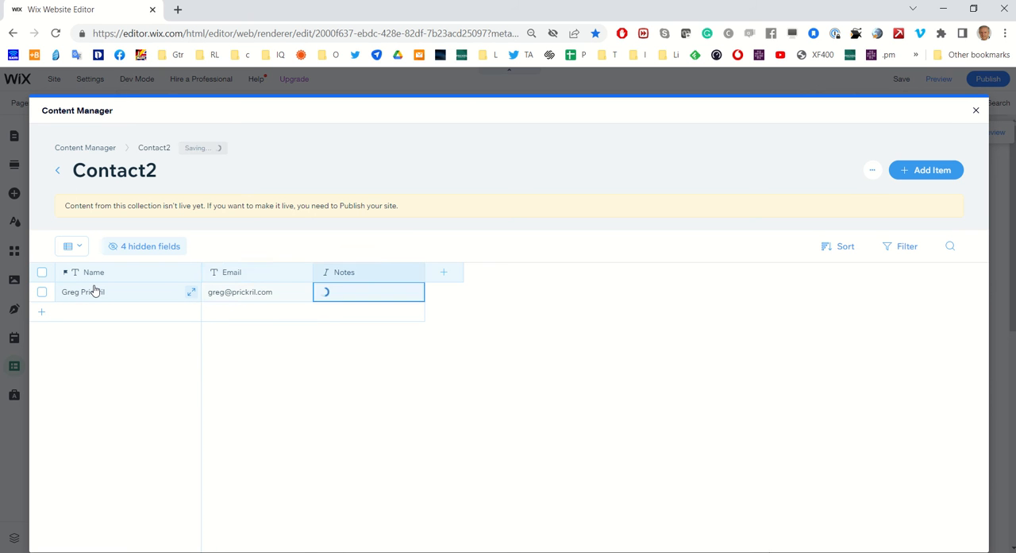
# Enter "I'm a consultant" as the first contact's notes and make the text bold
pyautogui.write("I'm ")
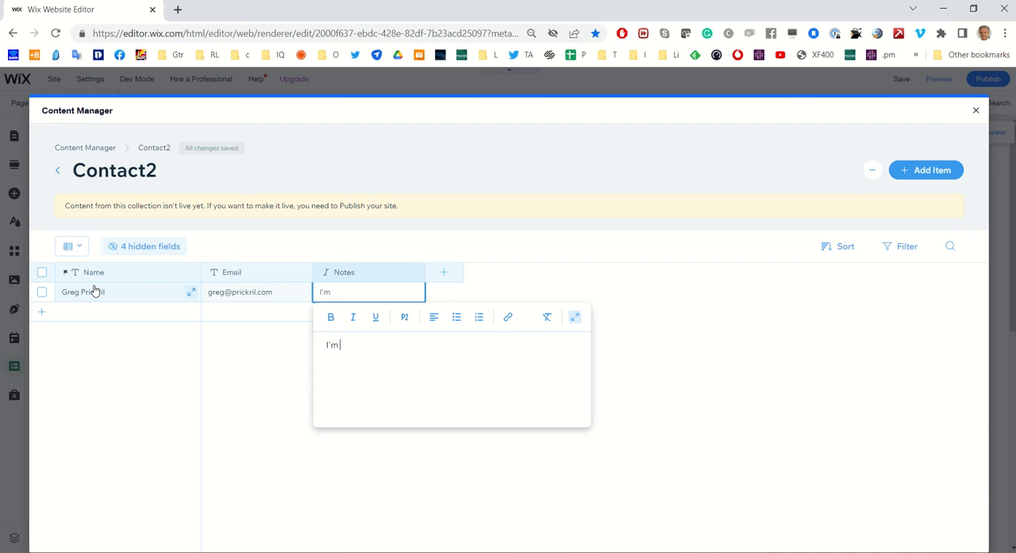
pyautogui.write('a consultant')
pyautogui.hotkey('ctrl', 'a')
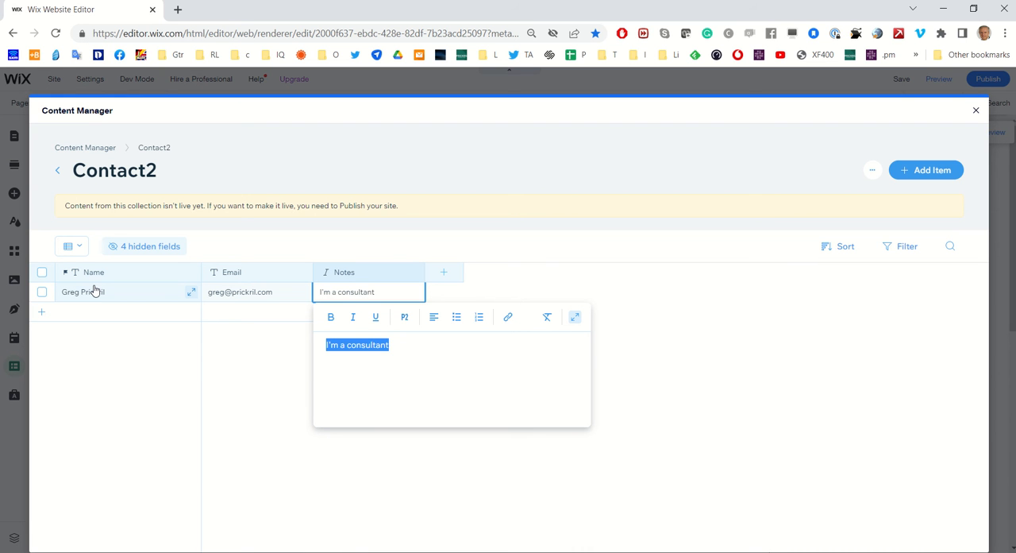
pyautogui.hotkey('ctrl', 'b')
# Add a second item to the collection with another contact's full name and e-mail address
pyautogui.click(110, 310)
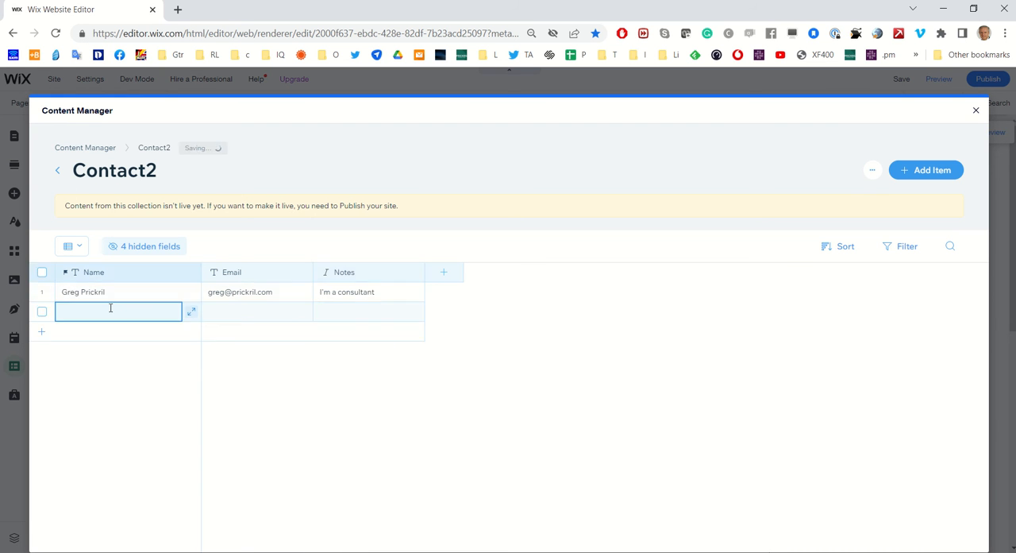
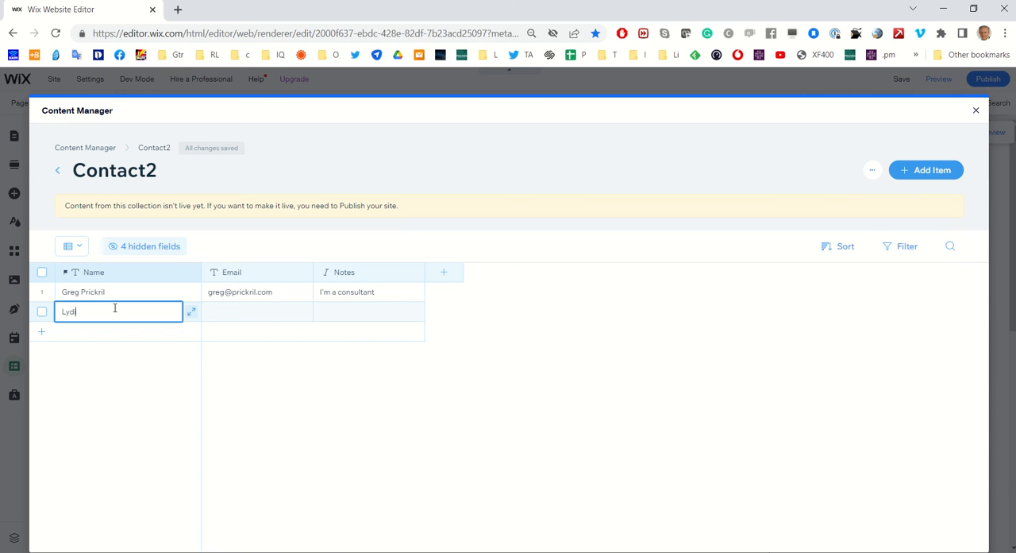
pyautogui.press('Tab')
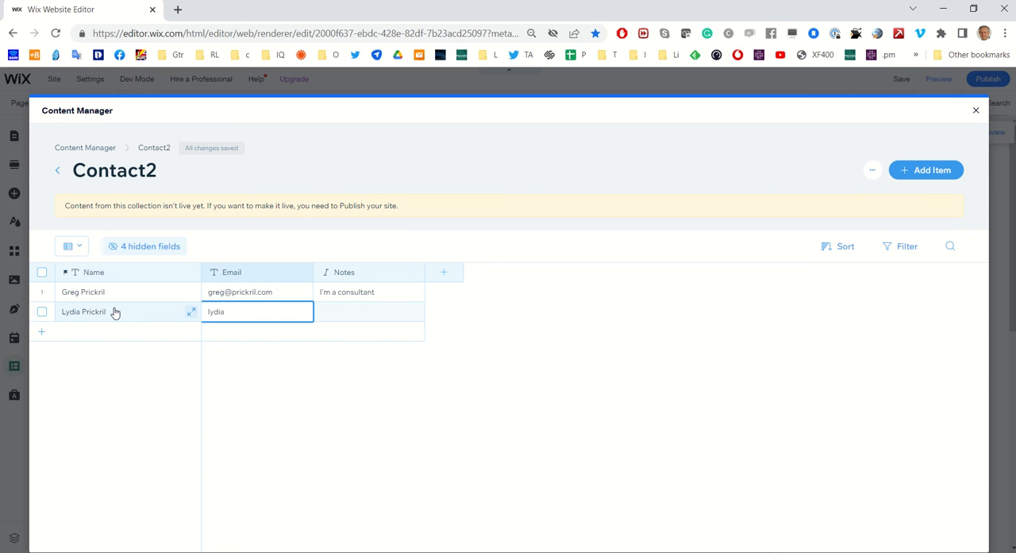
pyautogui.press('Tab')
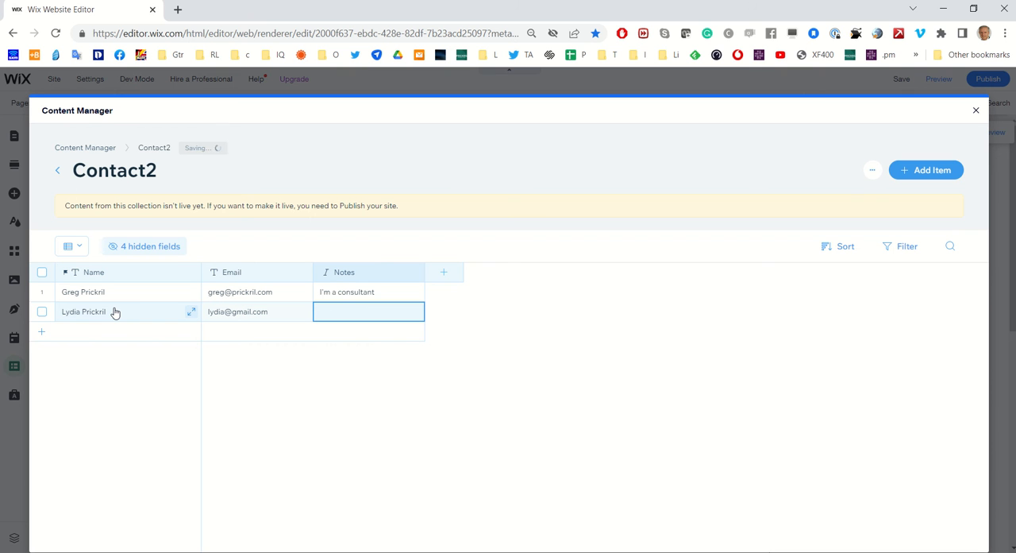
# Enter a short family-relationship note for the second contact and close the Contact2 collection
pyautogui.write("Greg's wife.")
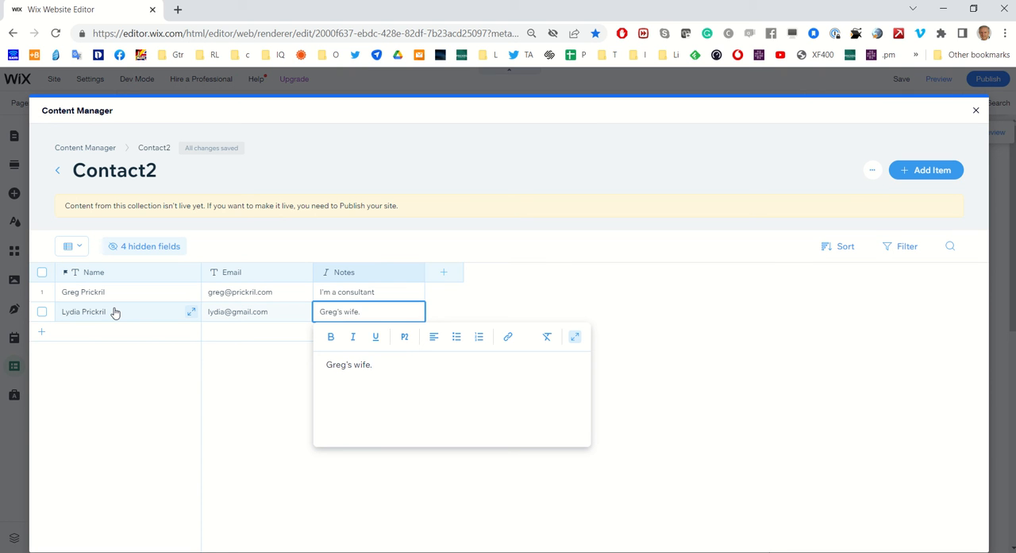
pyautogui.click(681, 352)
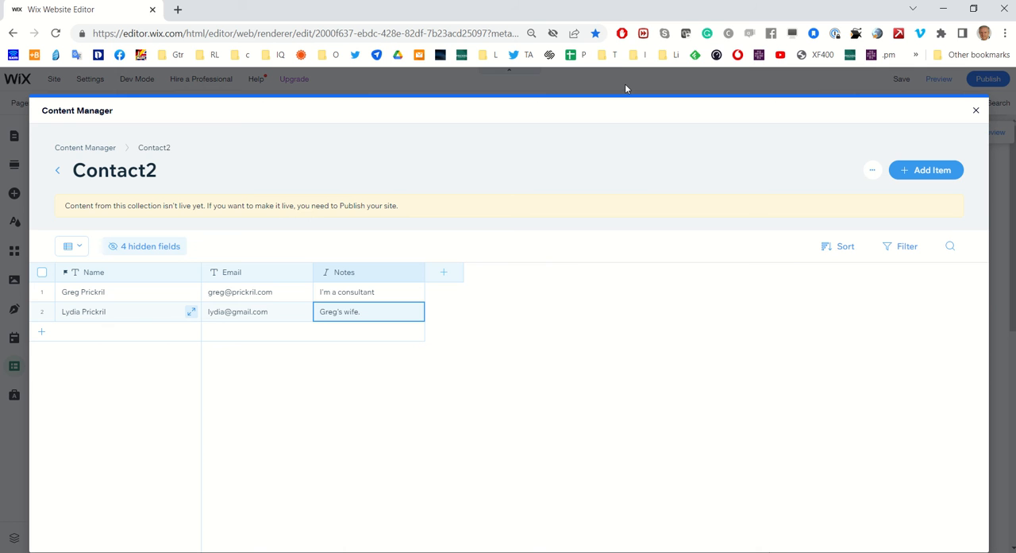
pyautogui.click(976, 110)
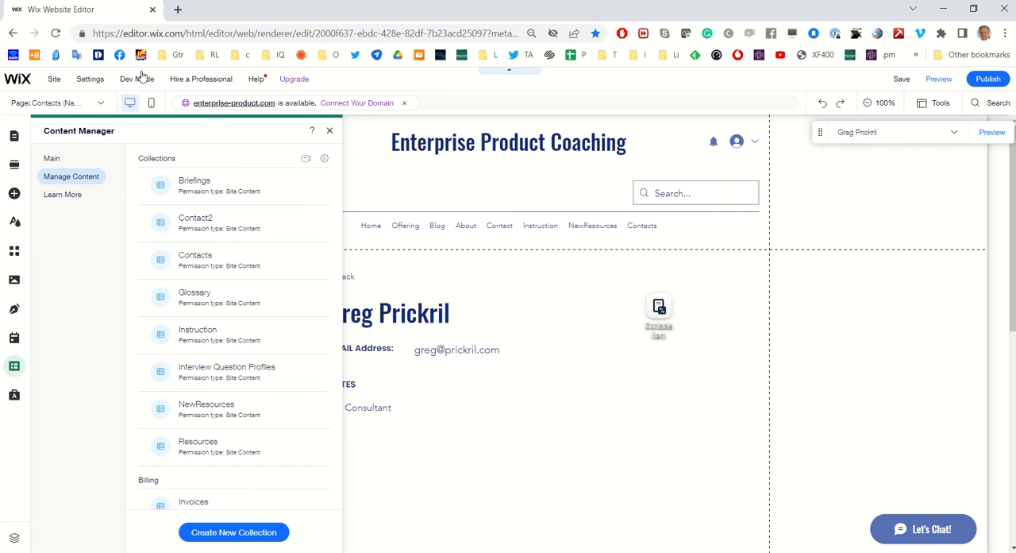
# Turn on Velo Dev Mode and show the site's list of database collections
pyautogui.moveTo(142, 84)
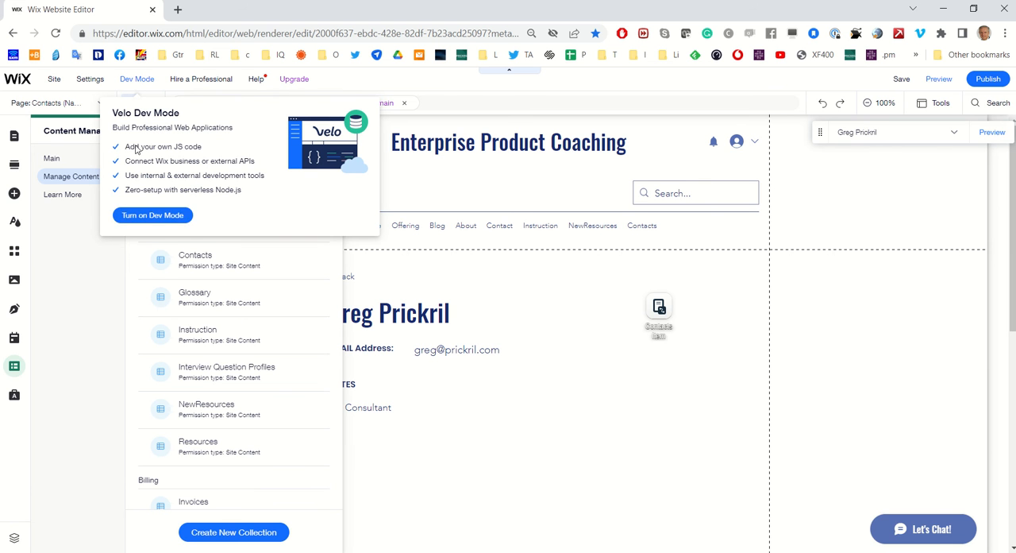
pyautogui.click(139, 216)
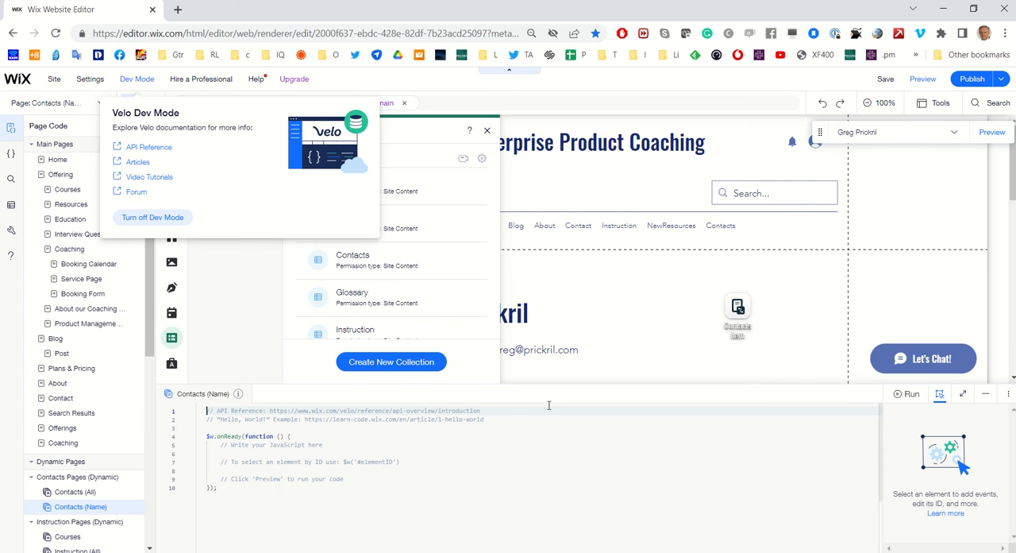
pyautogui.click(11, 207)
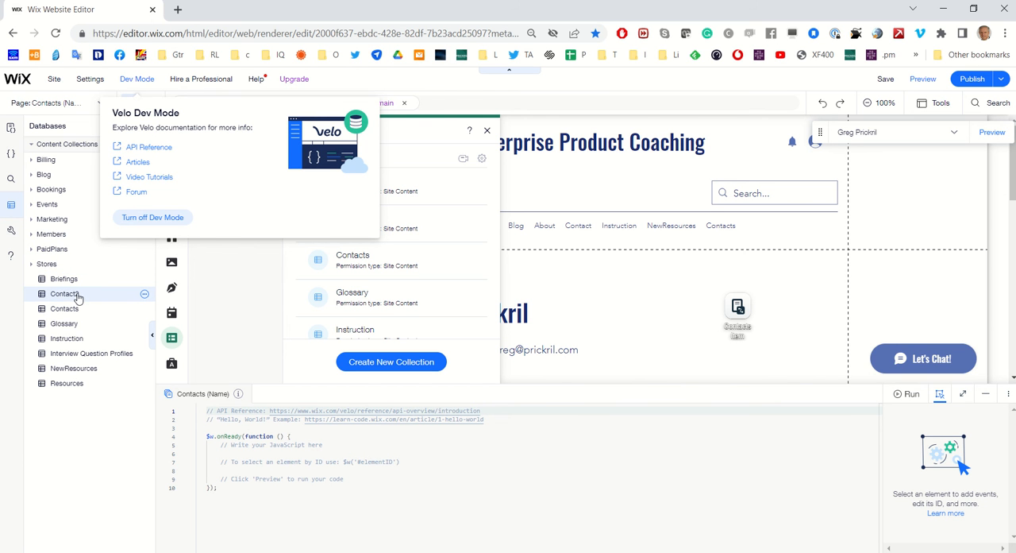
# Add a dynamic item page for the Contact2 collection and dismiss the Velo Dev Mode information
pyautogui.click(145, 295)
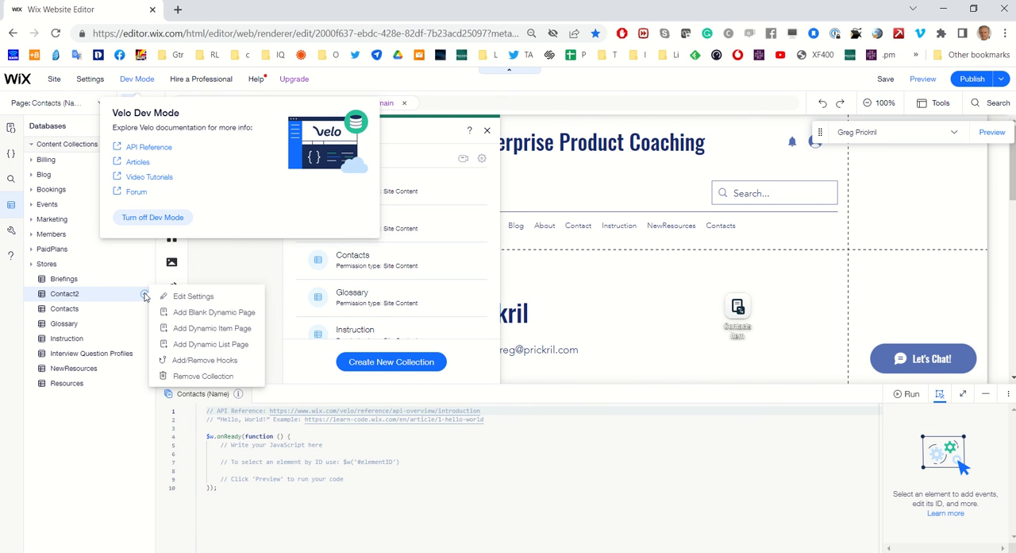
pyautogui.click(179, 330)
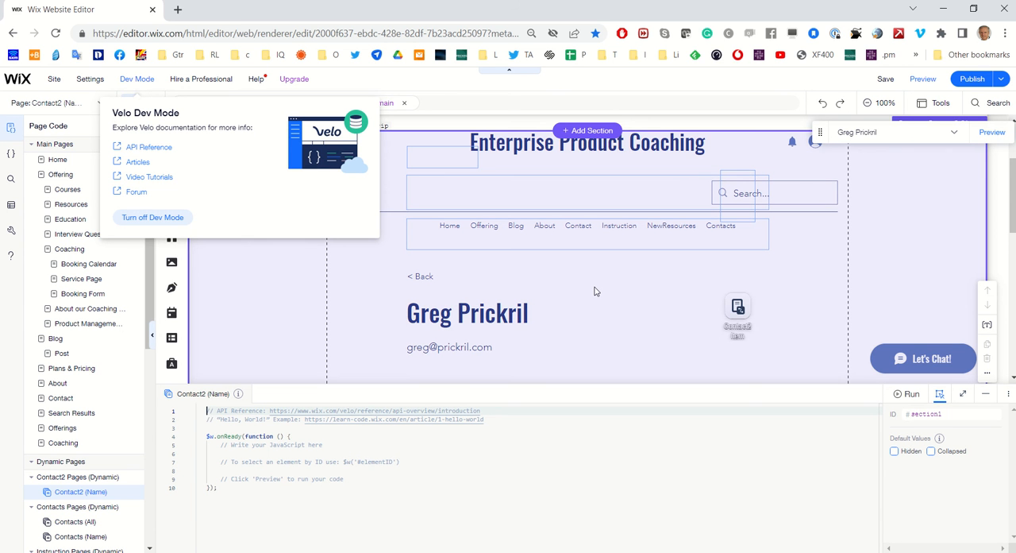
pyautogui.scroll(-2, 595, 291)
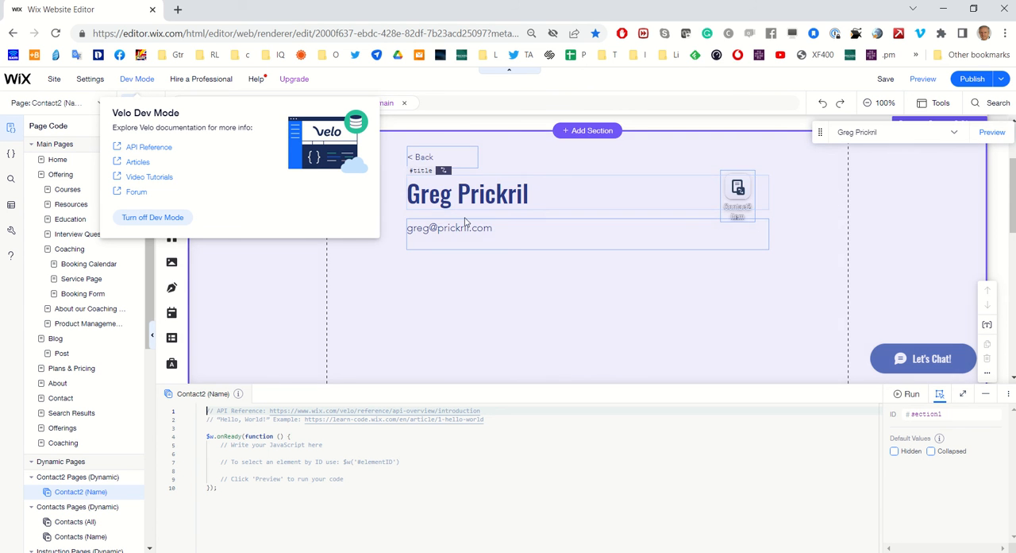
pyautogui.click(258, 281)
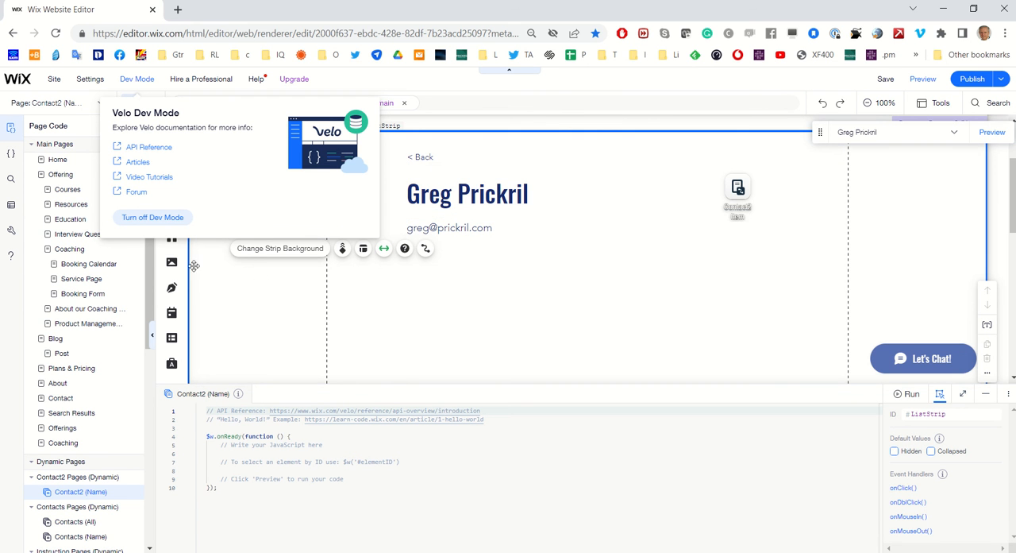
pyautogui.click(566, 167)
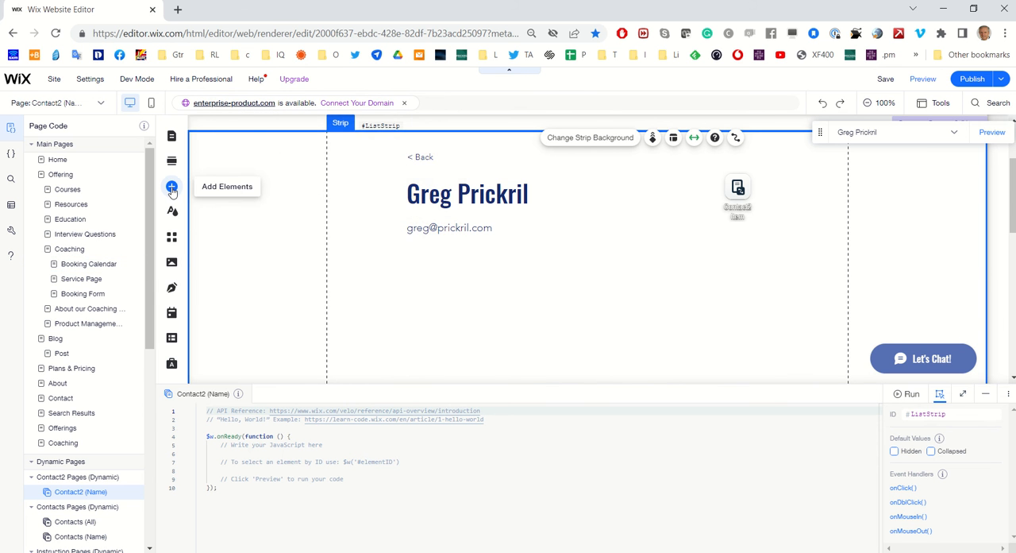
# Add an Avenir Light paragraph text to the item page and place it directly below the e-mail line
pyautogui.click(172, 189)
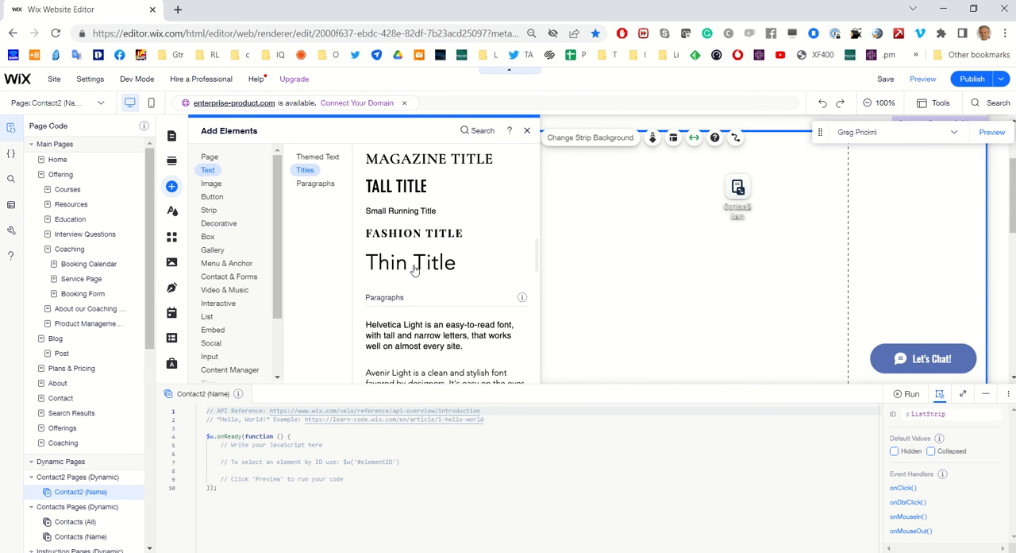
pyautogui.scroll(-1, 417, 271)
pyautogui.click(412, 316)
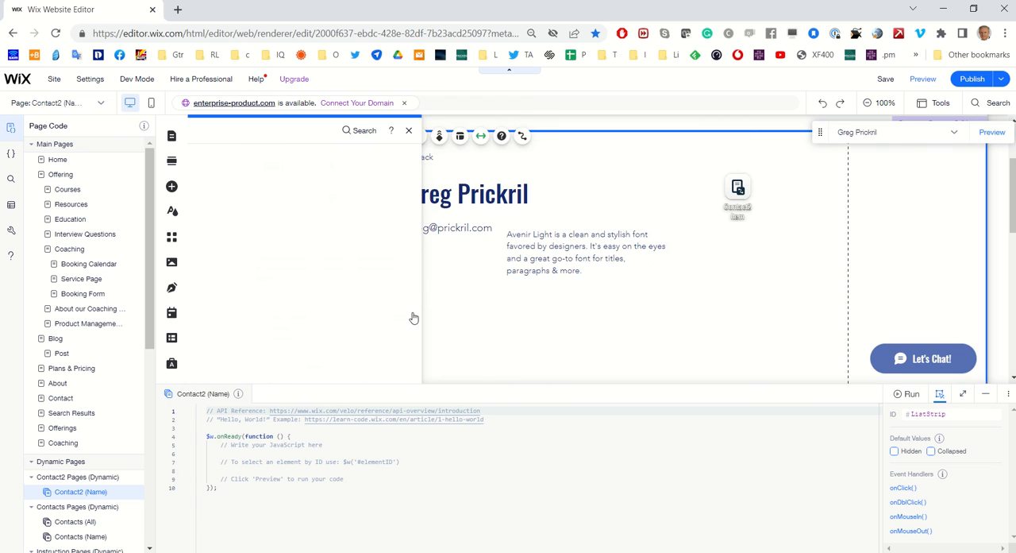
pyautogui.moveTo(517, 270); pyautogui.dragTo(442, 275)
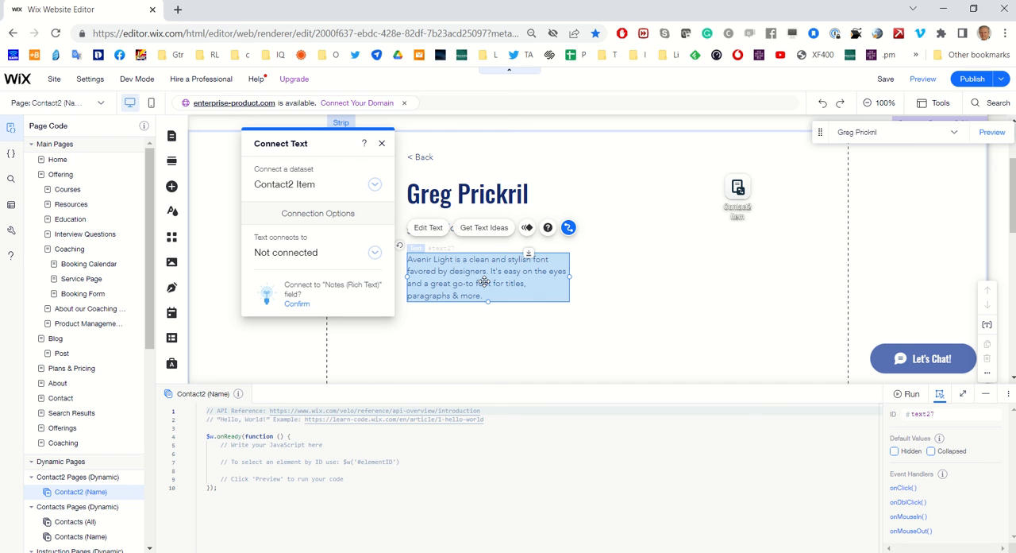
# Connect the new paragraph text to the Notes (Rich Text) field of the Contact2 Item dataset
pyautogui.click(567, 231)
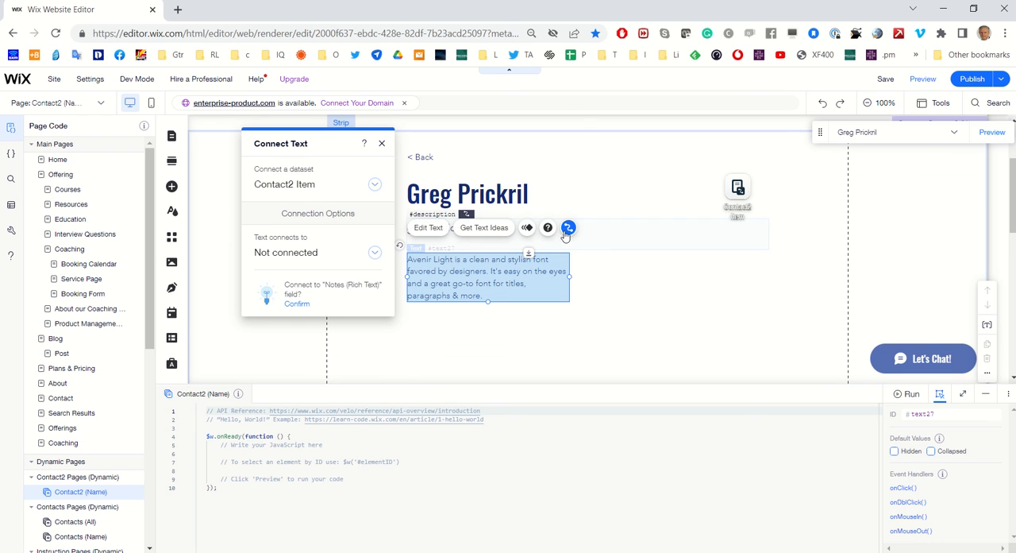
pyautogui.click(378, 255)
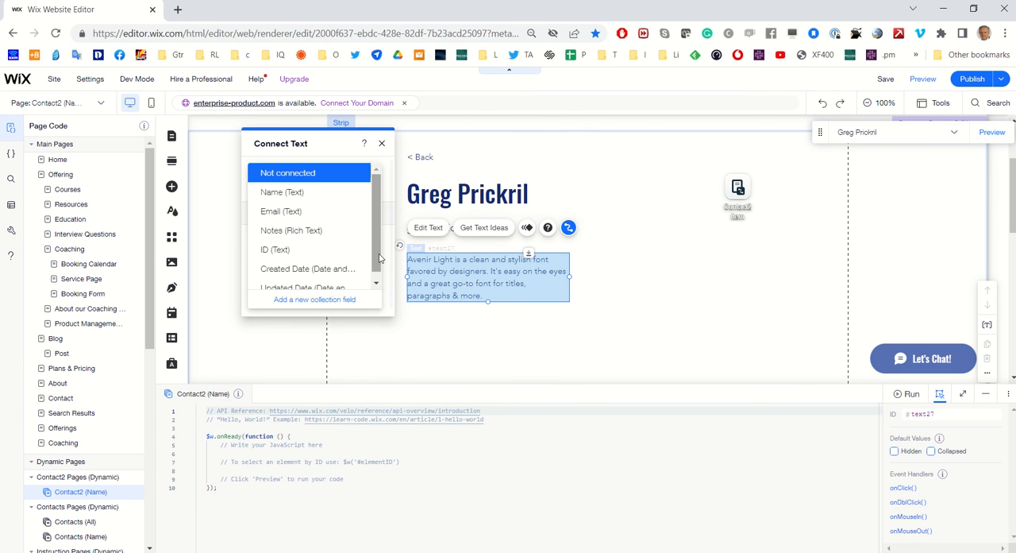
pyautogui.click(340, 233)
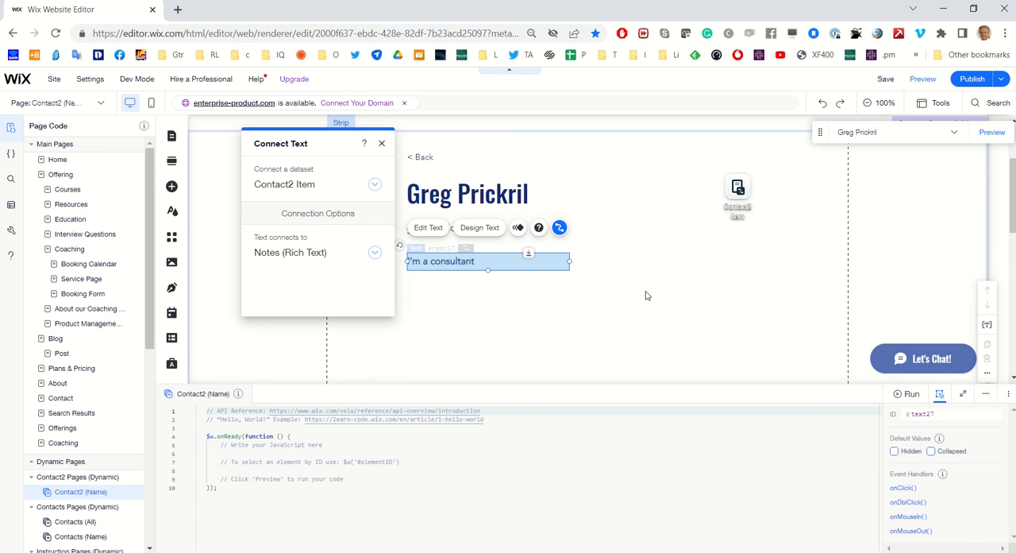
# Add a dynamic list page for the Contact2 collection
pyautogui.click(19, 210)
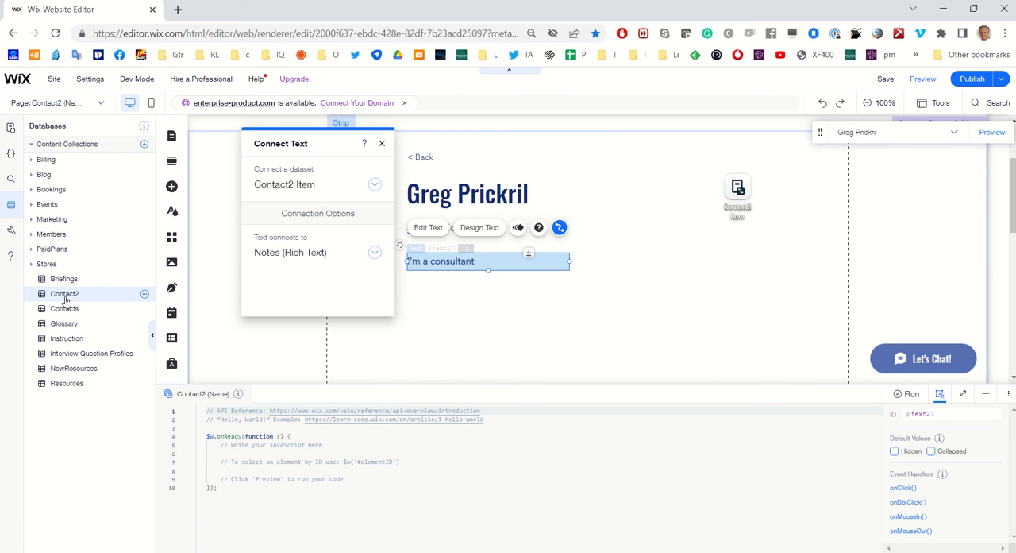
pyautogui.click(146, 295)
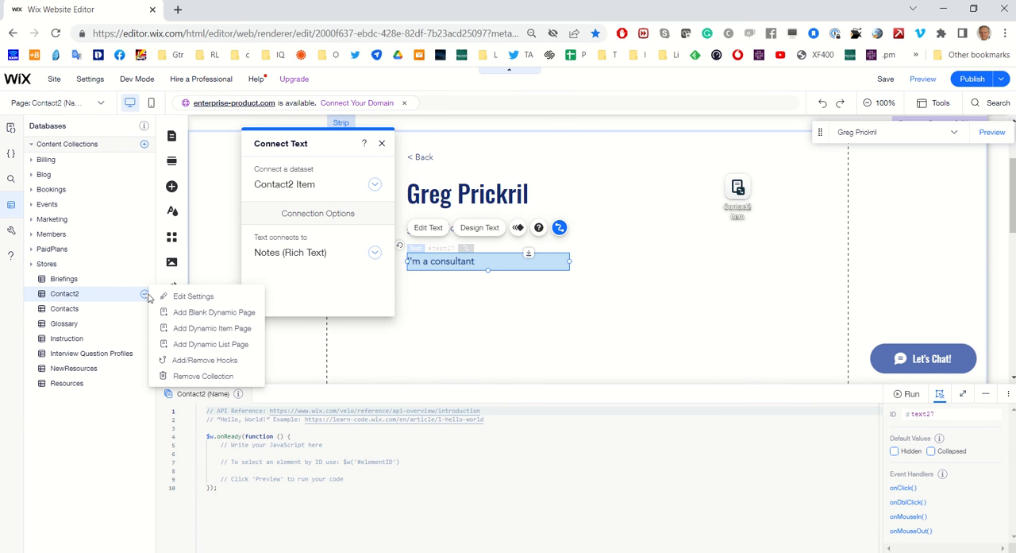
pyautogui.click(168, 348)
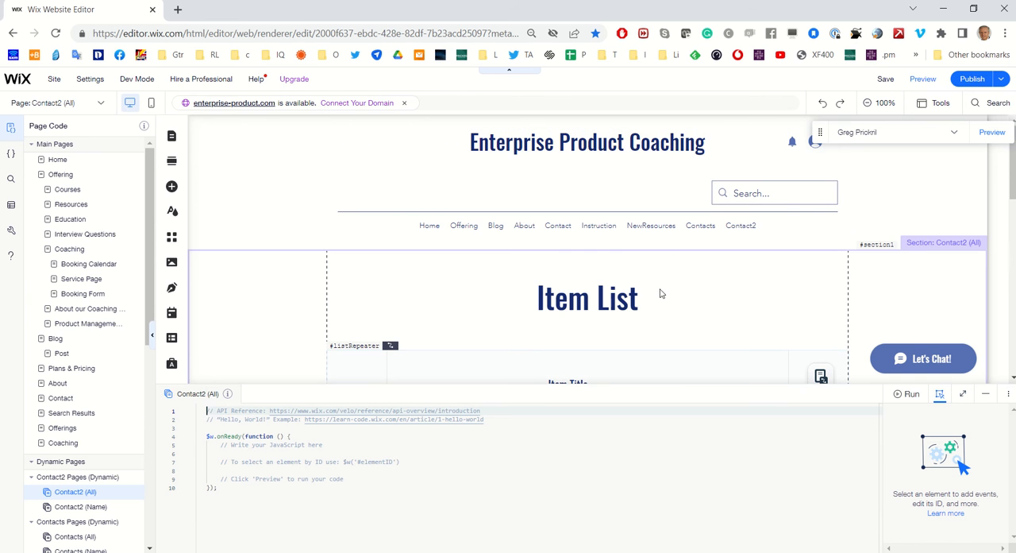
# Change the list page's "Item List" heading to "Contacts" and close the text settings
pyautogui.scroll(-1, 660, 294)
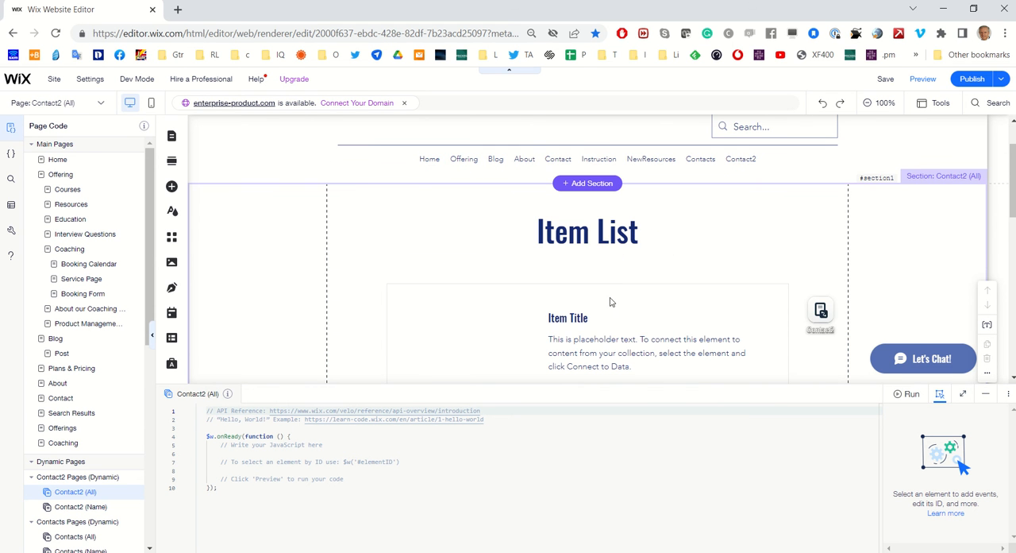
pyautogui.click(584, 238)
pyautogui.click(584, 238)
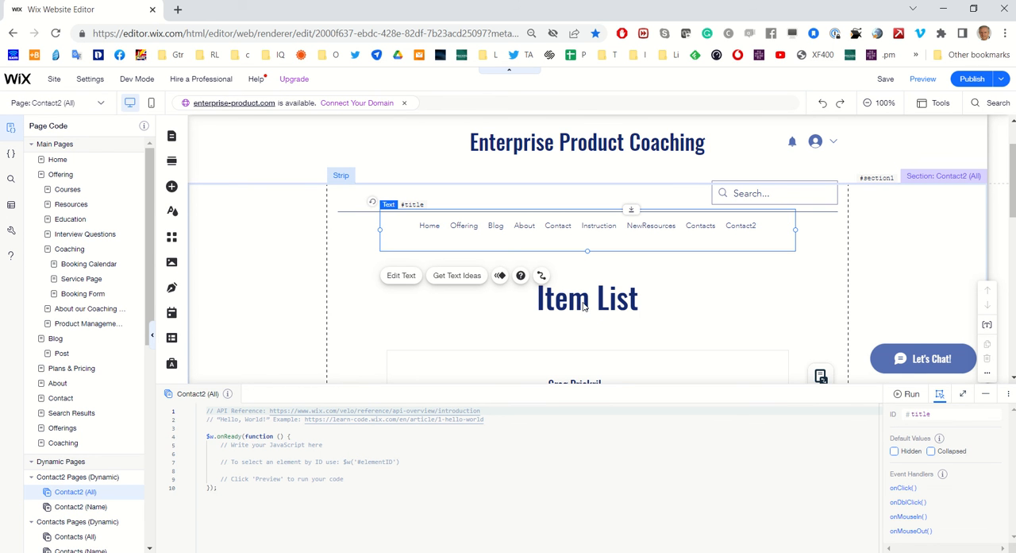
pyautogui.scroll(-2, 659, 316)
pyautogui.scroll(1, 658, 317)
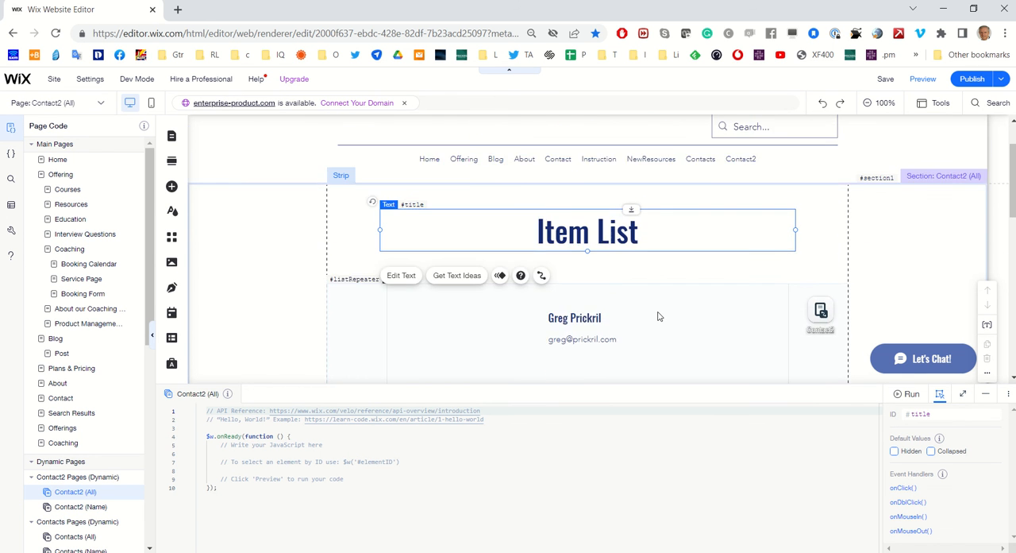
pyautogui.scroll(1, 657, 316)
pyautogui.doubleClick(606, 298)
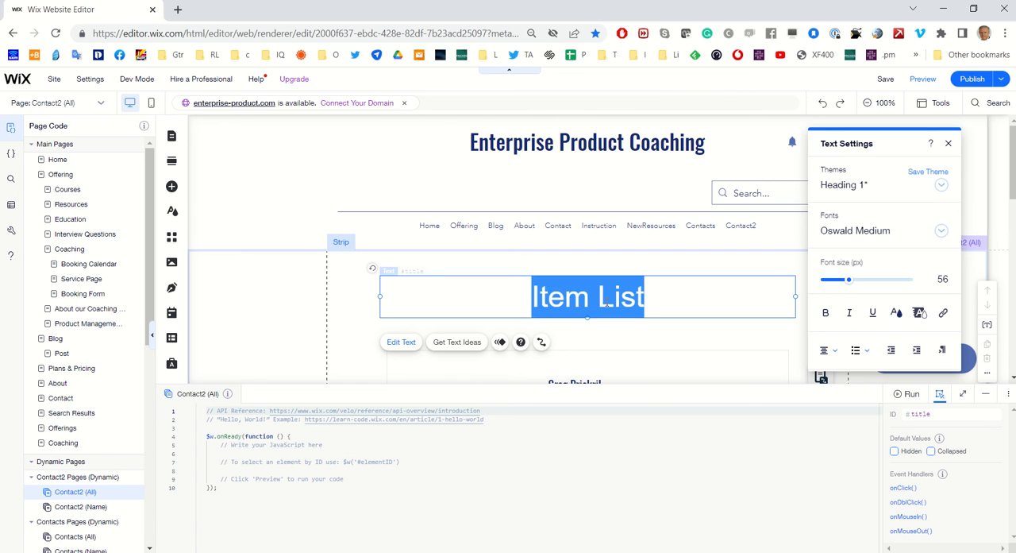
pyautogui.write('Contacts')
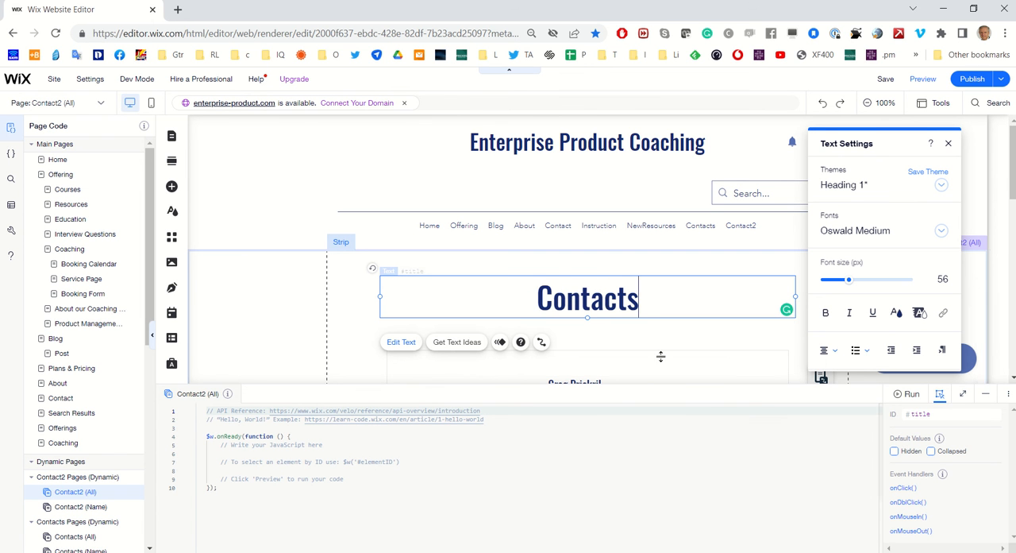
pyautogui.scroll(-2, 632, 318)
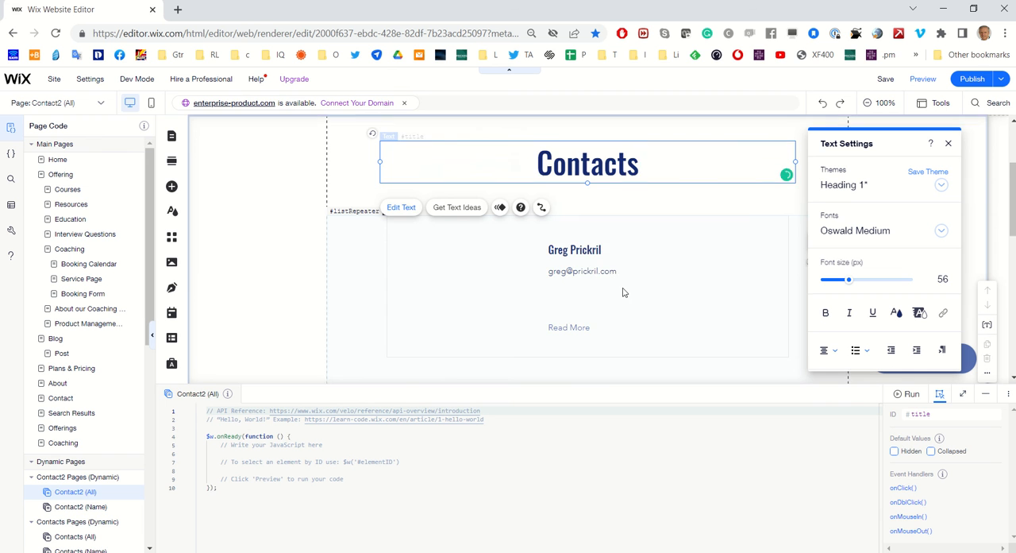
pyautogui.scroll(-3, 624, 292)
pyautogui.scroll(3, 649, 230)
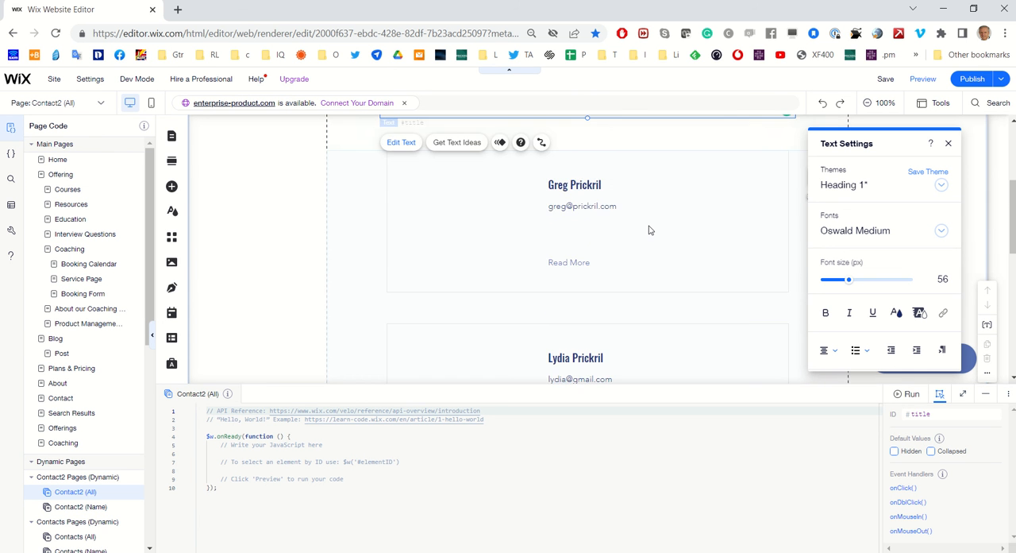
pyautogui.scroll(1, 763, 236)
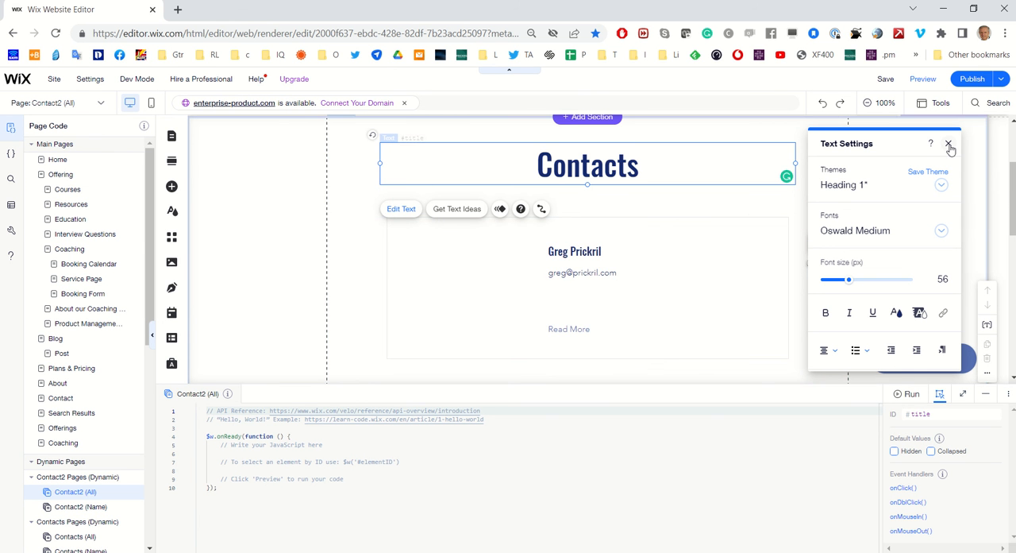
pyautogui.click(949, 145)
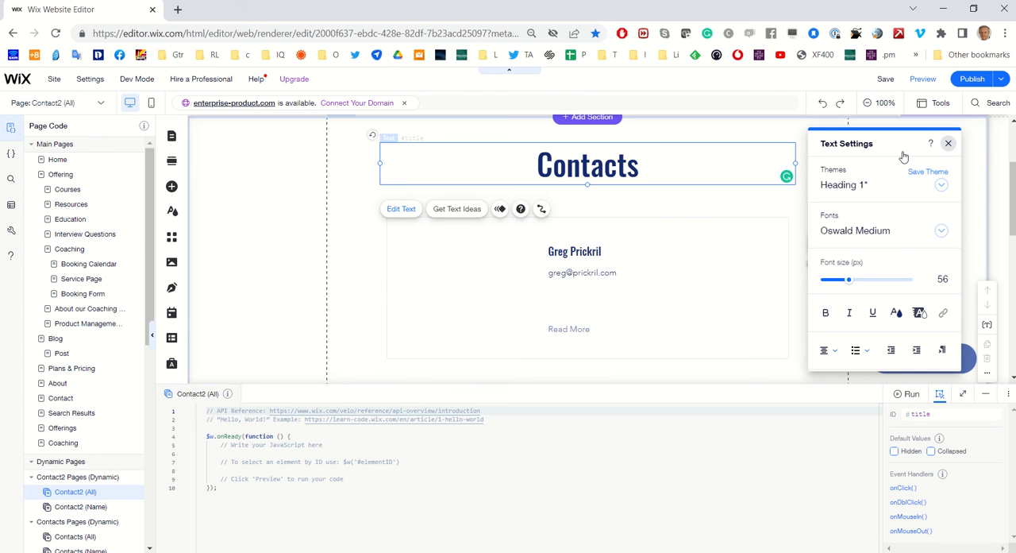
# Check which components of the contact list repeater are connected to the Contact2 dataset
pyautogui.click(579, 334)
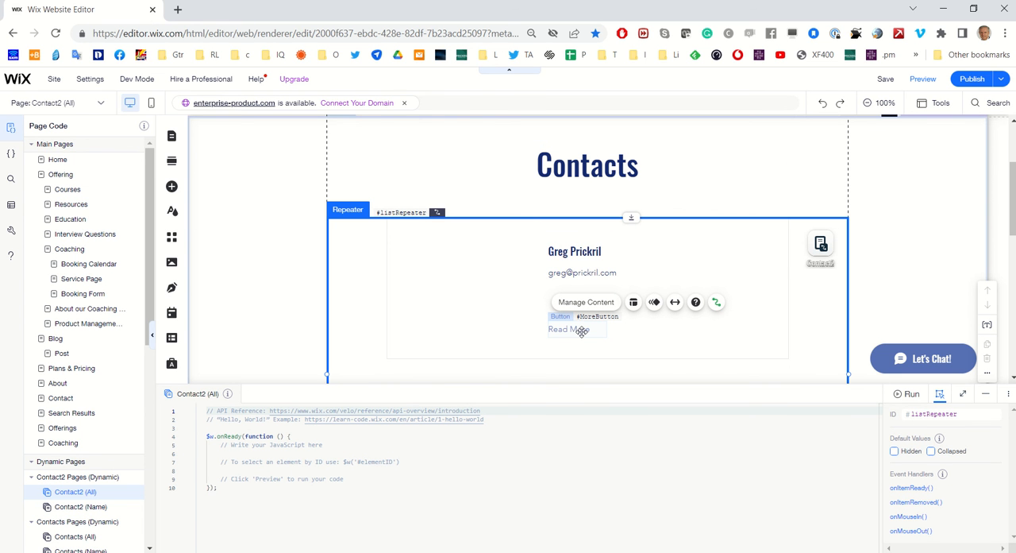
pyautogui.click(716, 304)
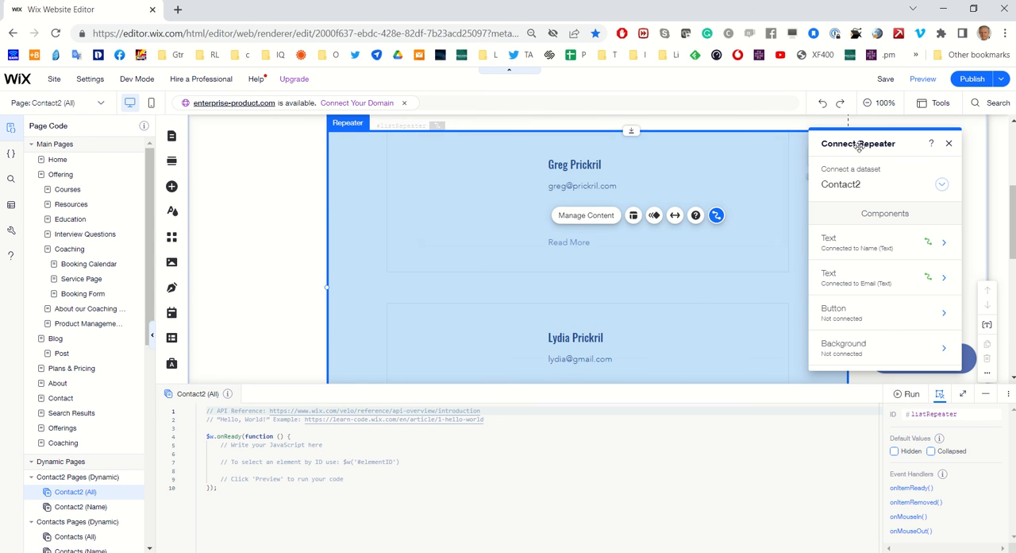
pyautogui.click(949, 146)
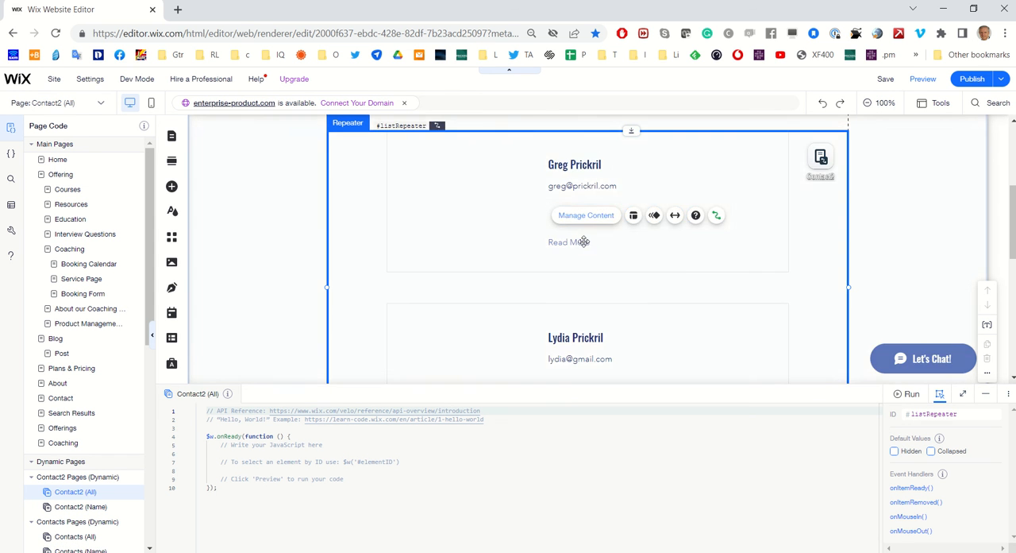
# Connect the click action of the repeater's Read More button to the Contact2 (Name) dynamic page
pyautogui.click(586, 245)
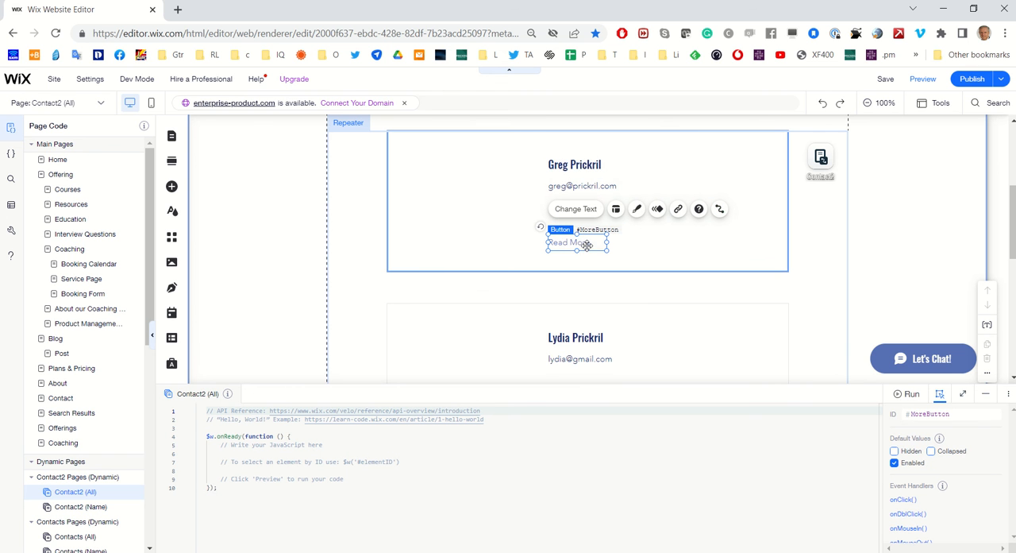
pyautogui.click(719, 210)
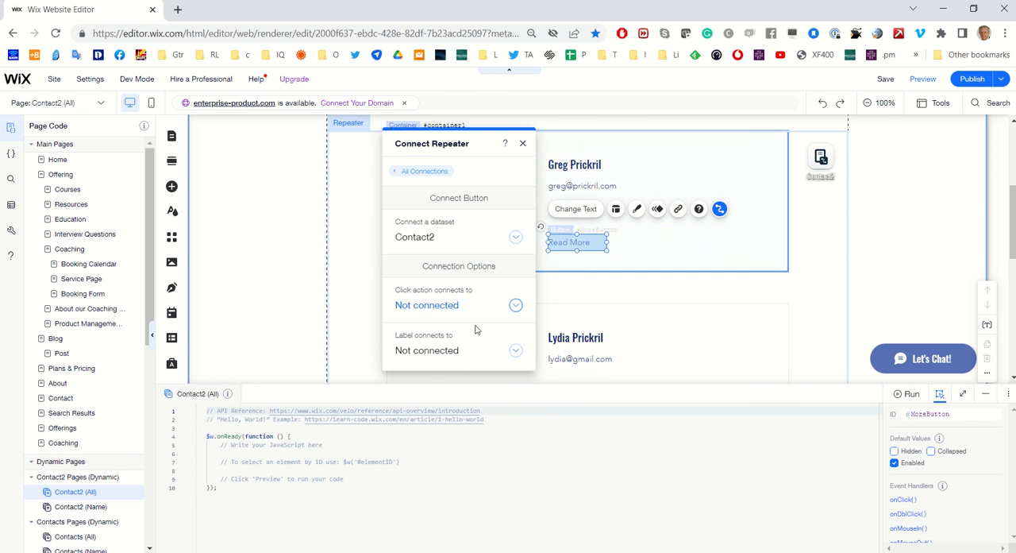
pyautogui.click(516, 307)
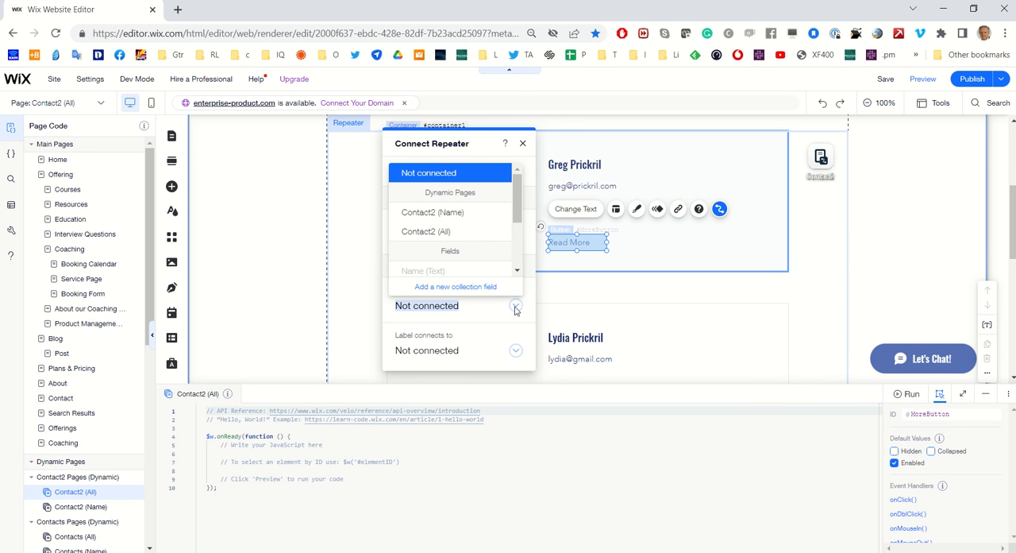
pyautogui.click(458, 213)
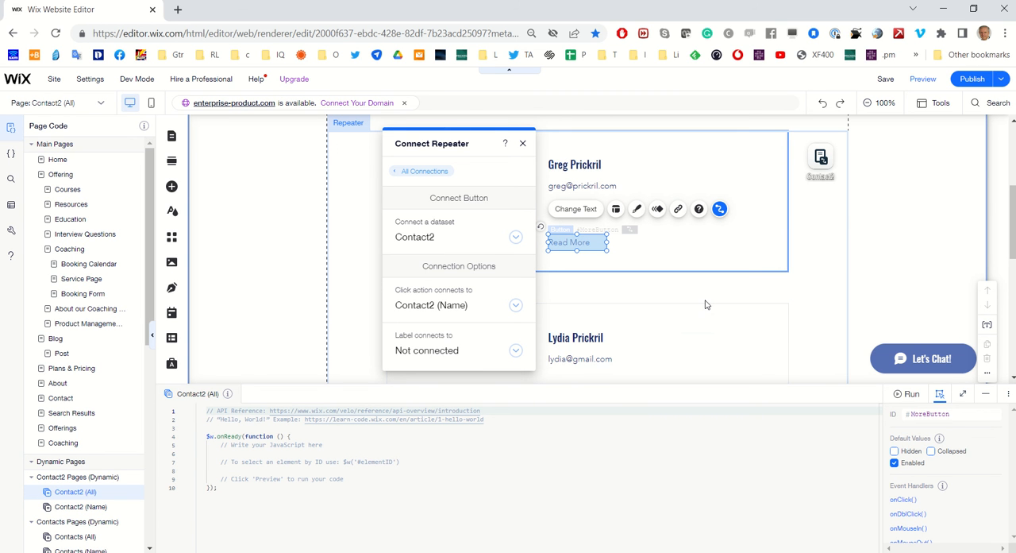
pyautogui.click(635, 291)
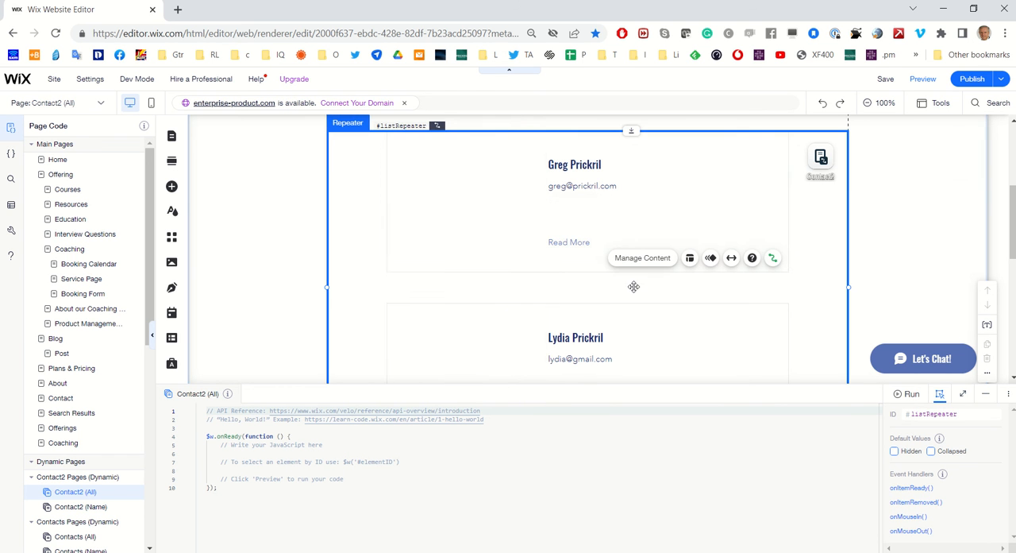
# Preview the list page, follow the first contact's Read More link to the item page, and return to the editor
pyautogui.click(924, 80)
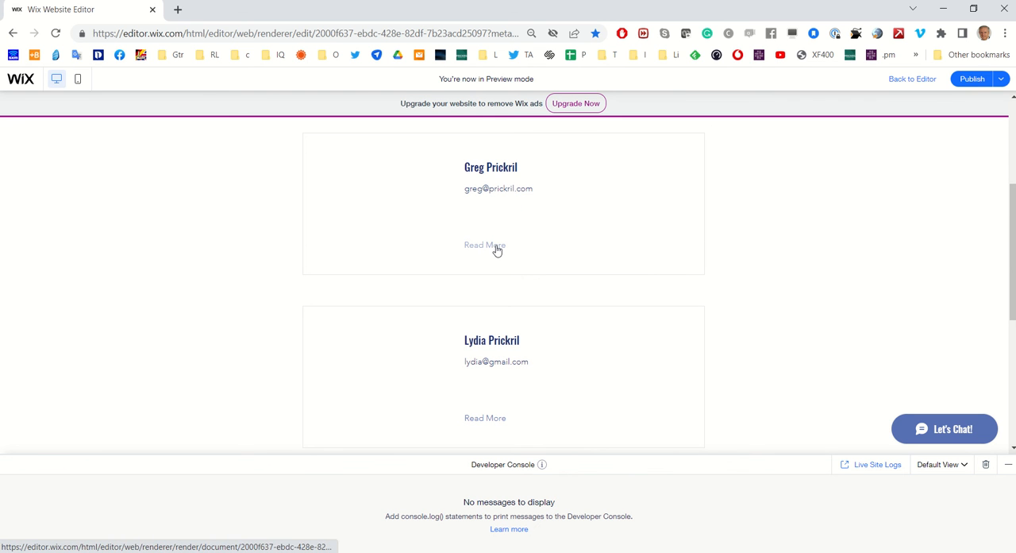
pyautogui.click(497, 249)
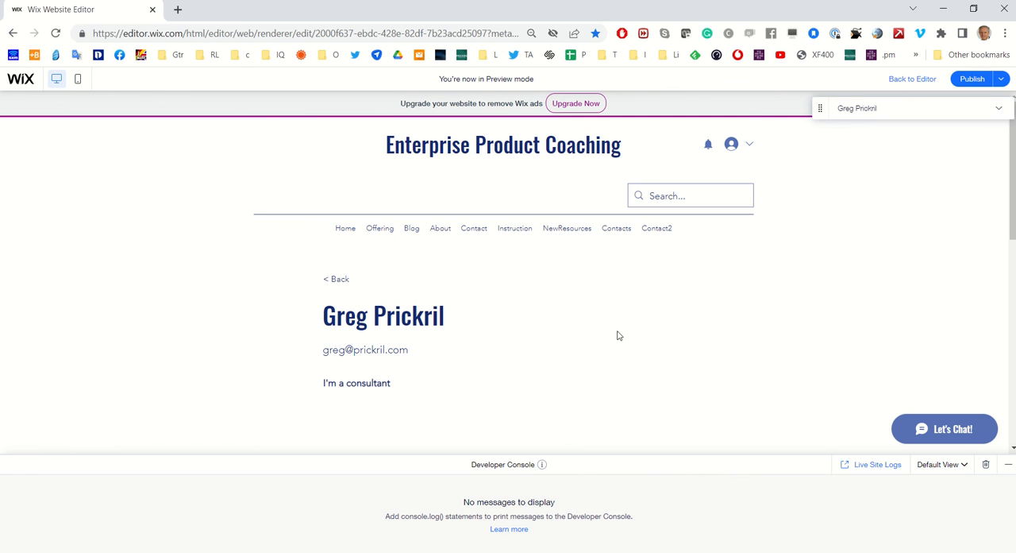
pyautogui.click(913, 82)
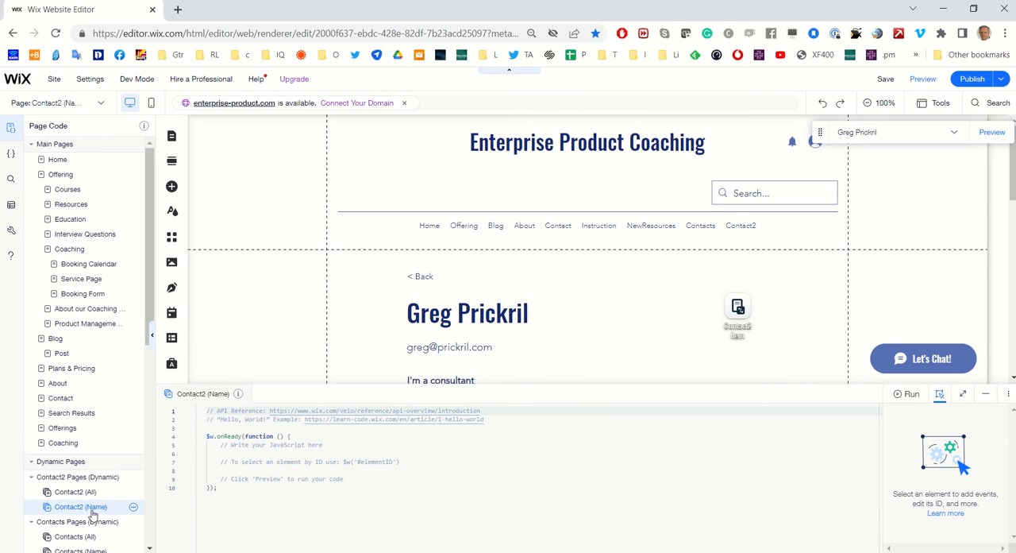
# Open the Contact2 (Name) page settings and examine which collection fields can be added to the page URL
pyautogui.click(133, 509)
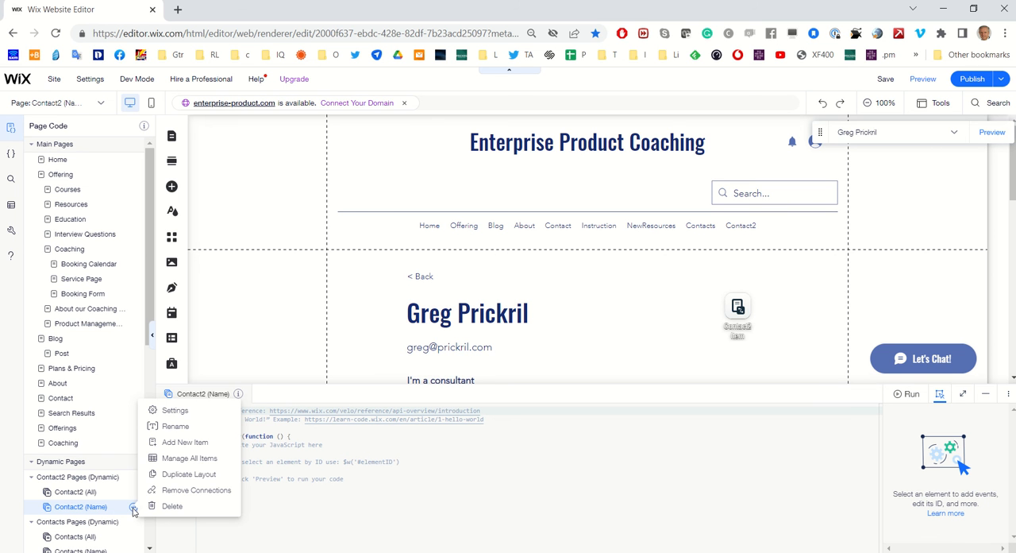
pyautogui.click(177, 411)
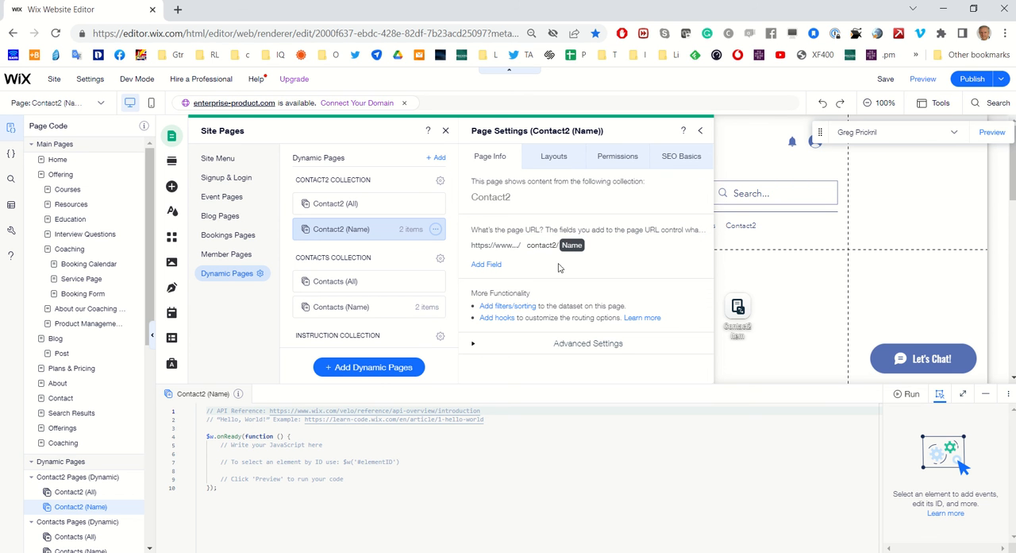
pyautogui.click(492, 268)
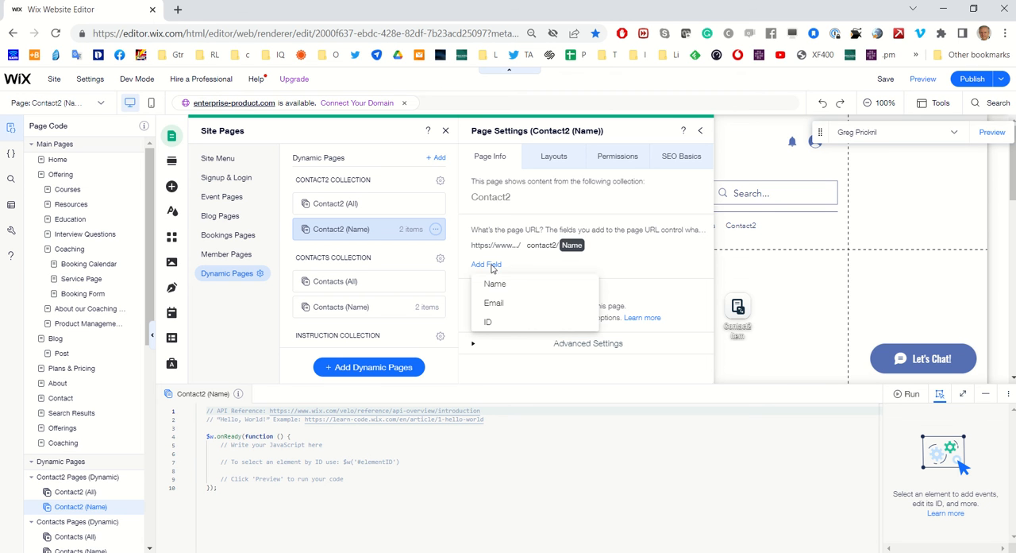
pyautogui.click(624, 272)
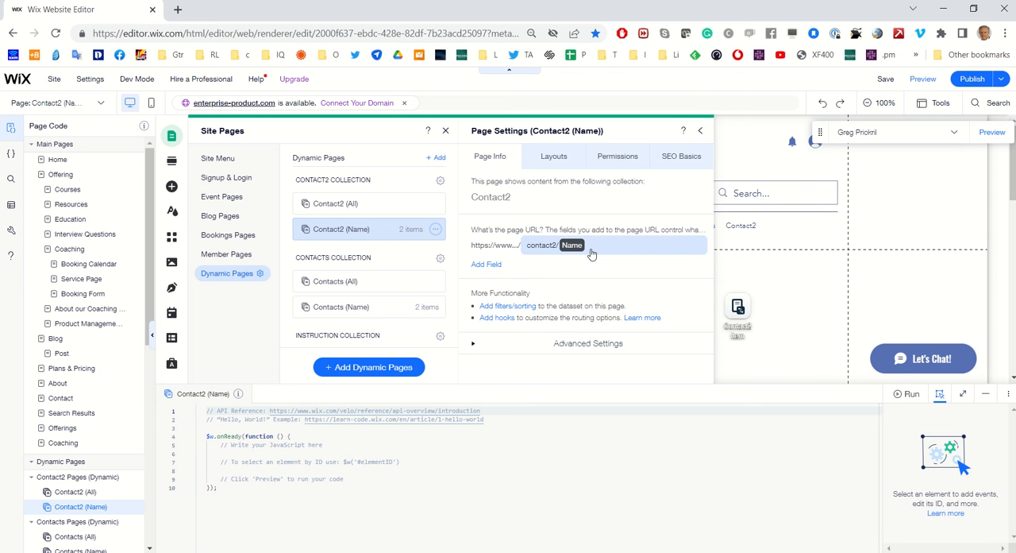